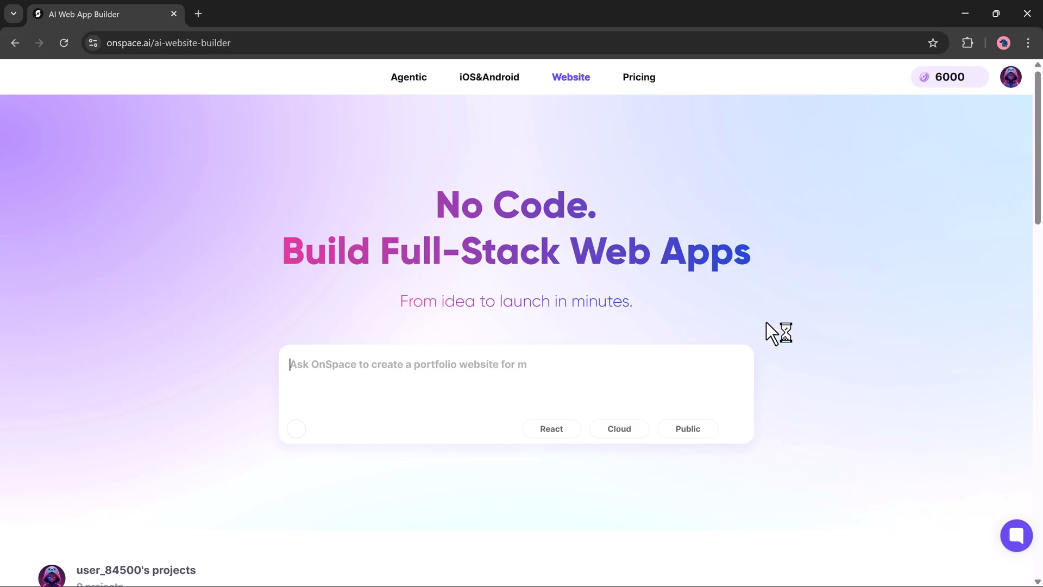
# - Browse the OnSpace.ai home page, then go to the Agentic app builder page
pyautogui.scroll(-4, 766, 323)
pyautogui.scroll(-5, 767, 323)
pyautogui.scroll(-2, 766, 322)
pyautogui.scroll(-2, 766, 322)
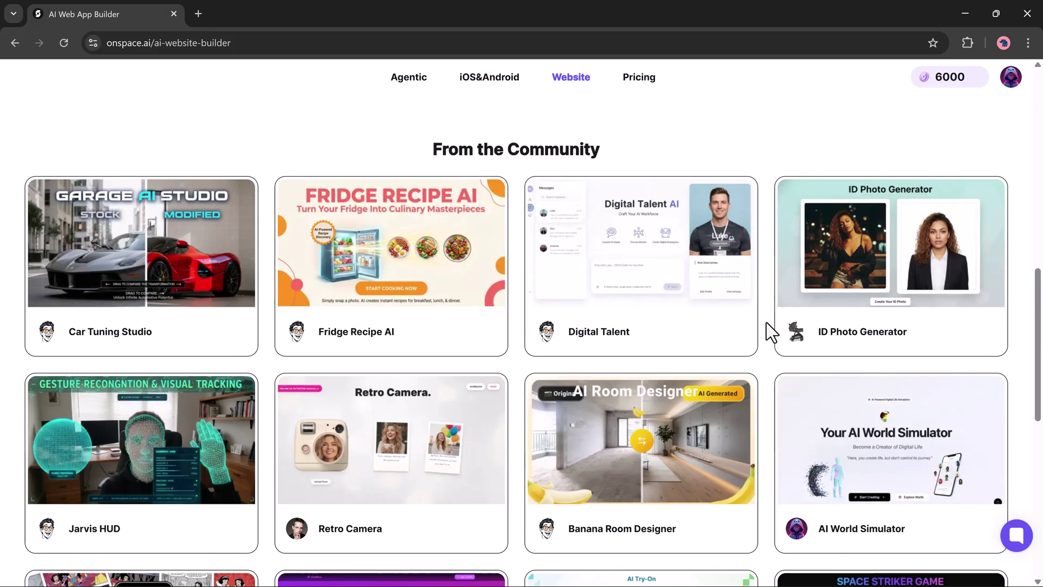
pyautogui.scroll(-2, 766, 322)
pyautogui.scroll(-1, 766, 322)
pyautogui.scroll(5, 766, 321)
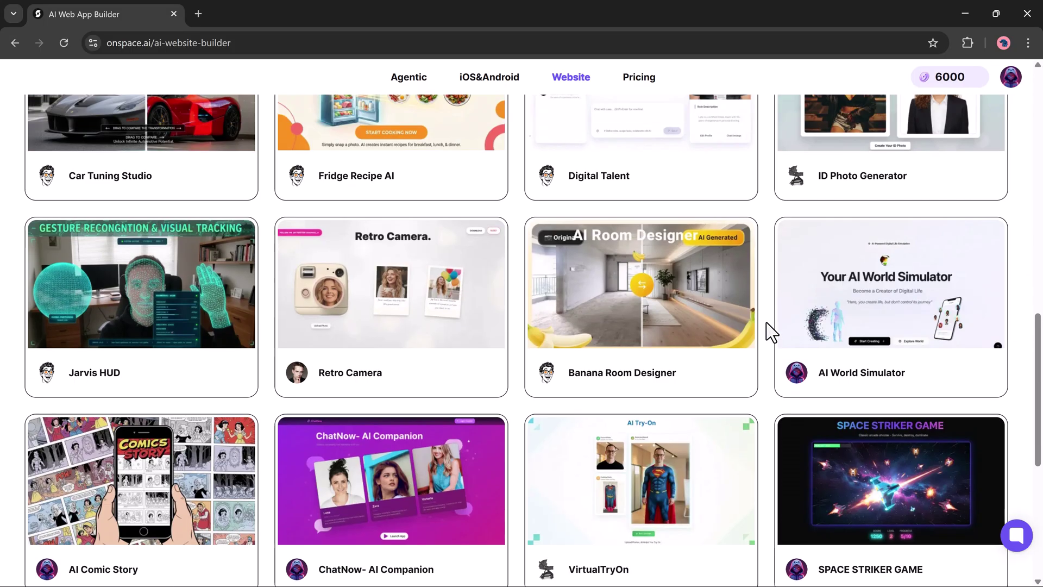
pyautogui.scroll(2, 766, 322)
pyautogui.scroll(7, 766, 321)
pyautogui.scroll(5, 766, 321)
pyautogui.click(410, 81)
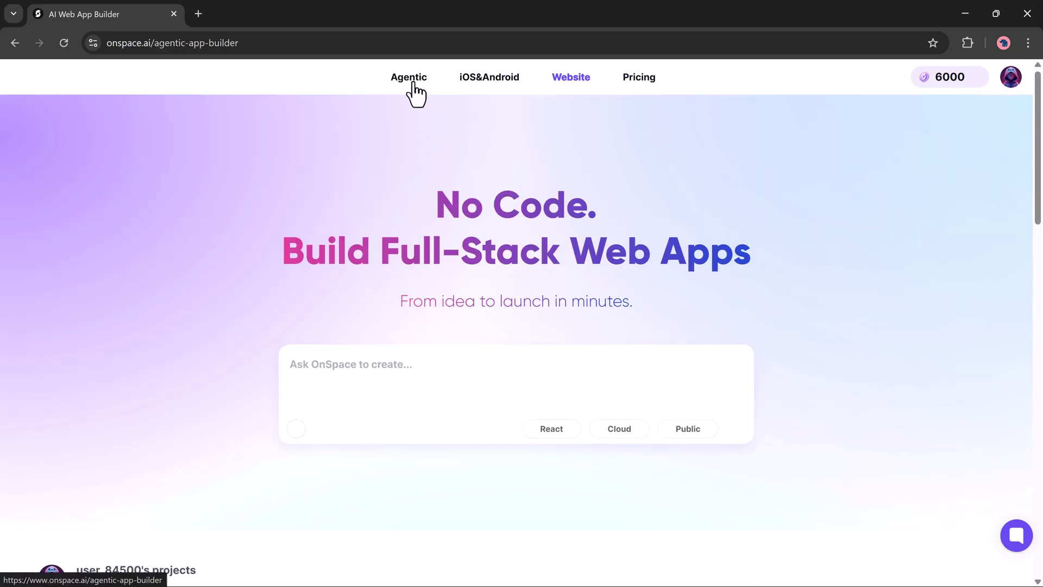
# - Look through the Agentic page, then move to the mobile app builder page
pyautogui.scroll(-3, 839, 248)
pyautogui.scroll(-3, 839, 248)
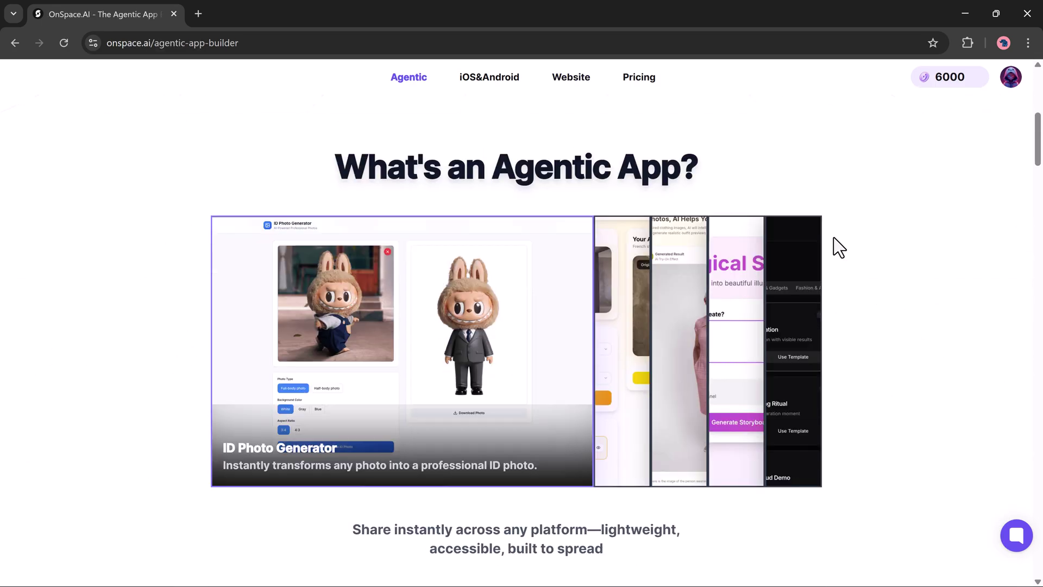
pyautogui.scroll(-1, 840, 247)
pyautogui.scroll(-4, 840, 248)
pyautogui.scroll(-5, 839, 247)
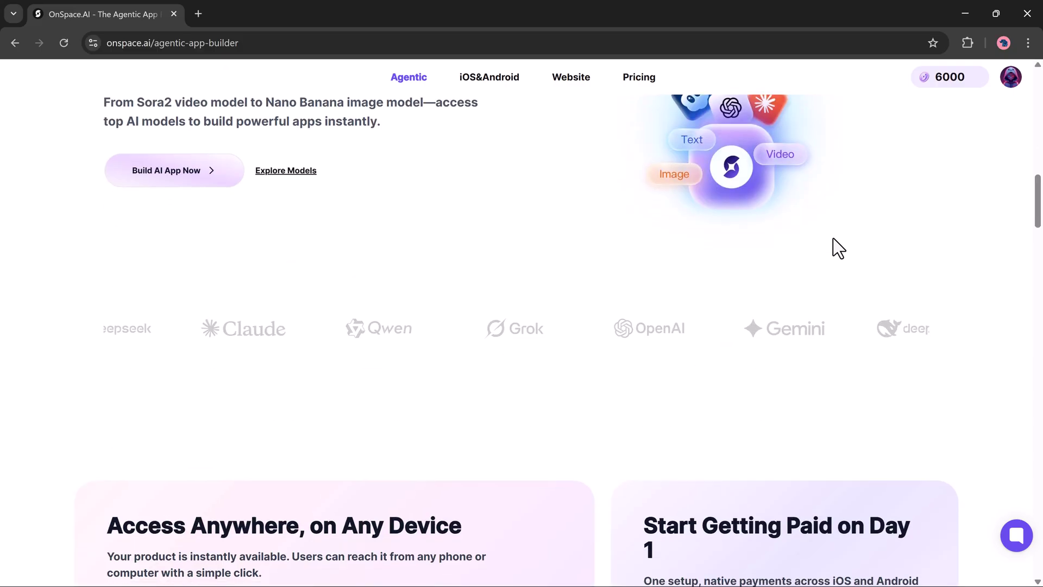
pyautogui.scroll(-6, 839, 248)
pyautogui.scroll(-5, 840, 248)
pyautogui.scroll(-5, 833, 239)
pyautogui.scroll(-5, 831, 241)
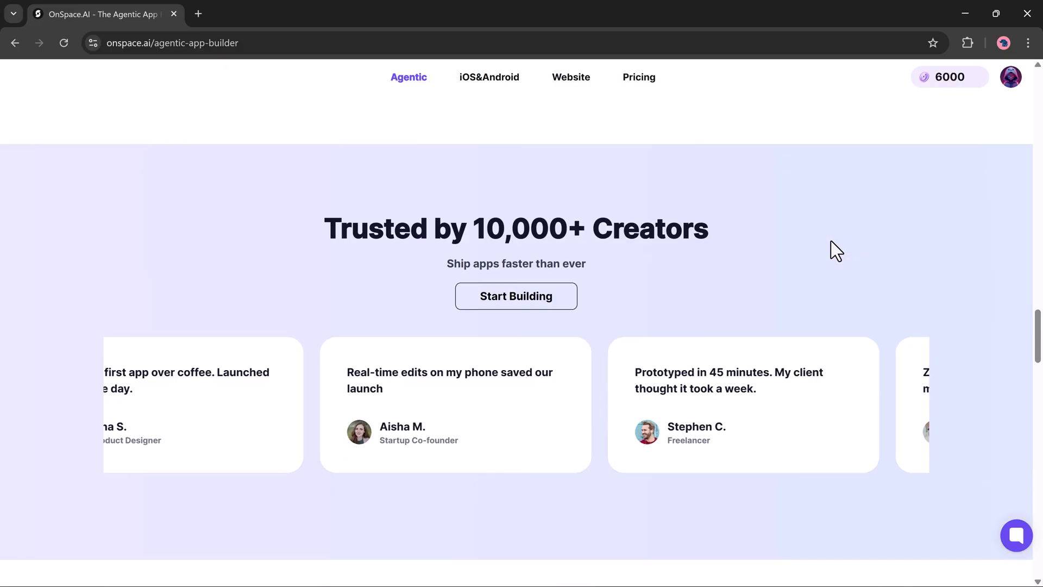
pyautogui.scroll(-5, 830, 241)
pyautogui.scroll(-6, 830, 242)
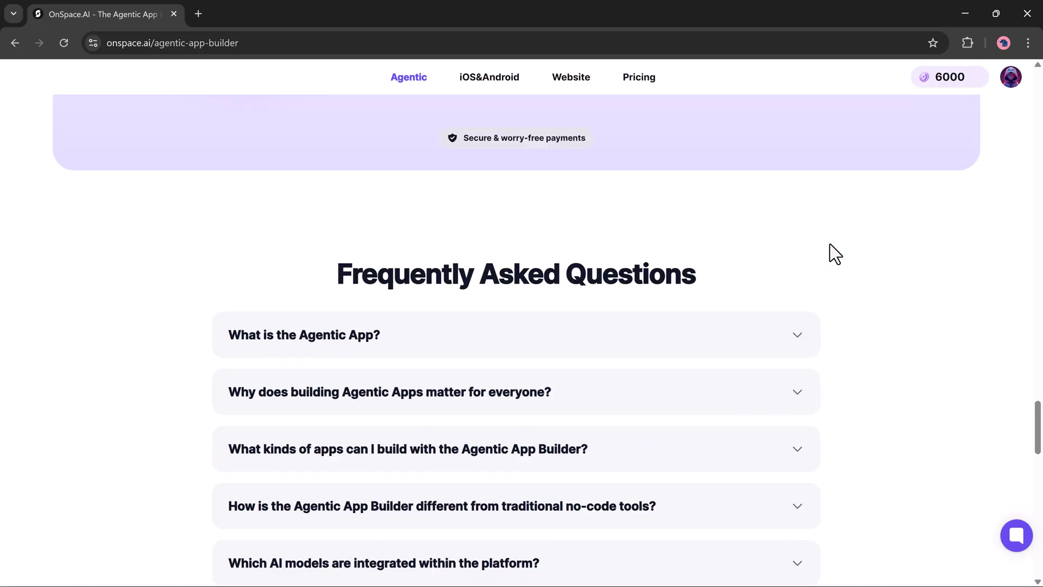
pyautogui.scroll(5, 830, 243)
pyautogui.scroll(5, 830, 242)
pyautogui.scroll(5, 835, 251)
pyautogui.click(485, 81)
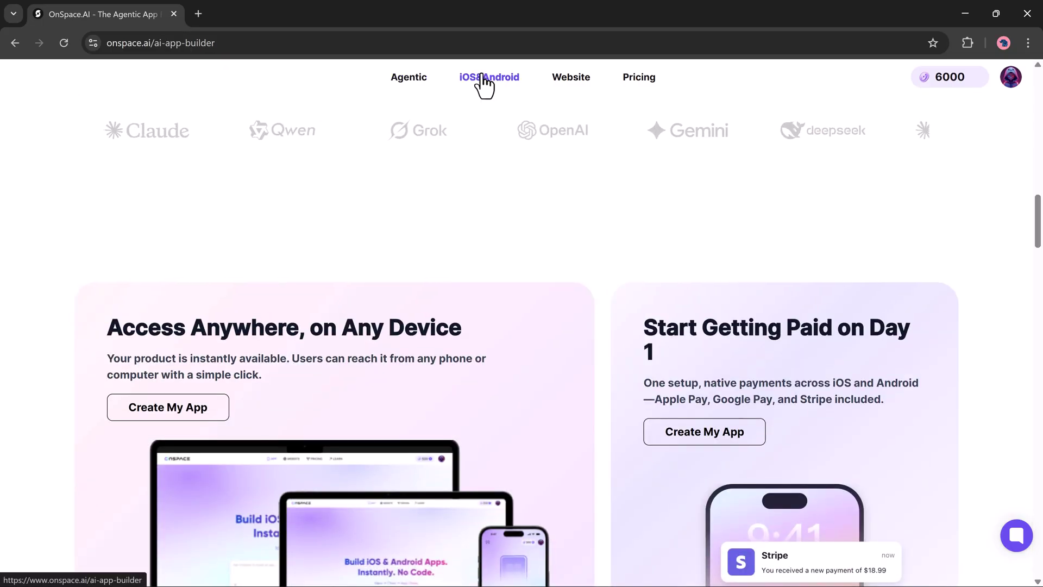
# - Glance over the mobile builder page and return to the web app builder
pyautogui.scroll(-3, 550, 321)
pyautogui.scroll(-1, 551, 321)
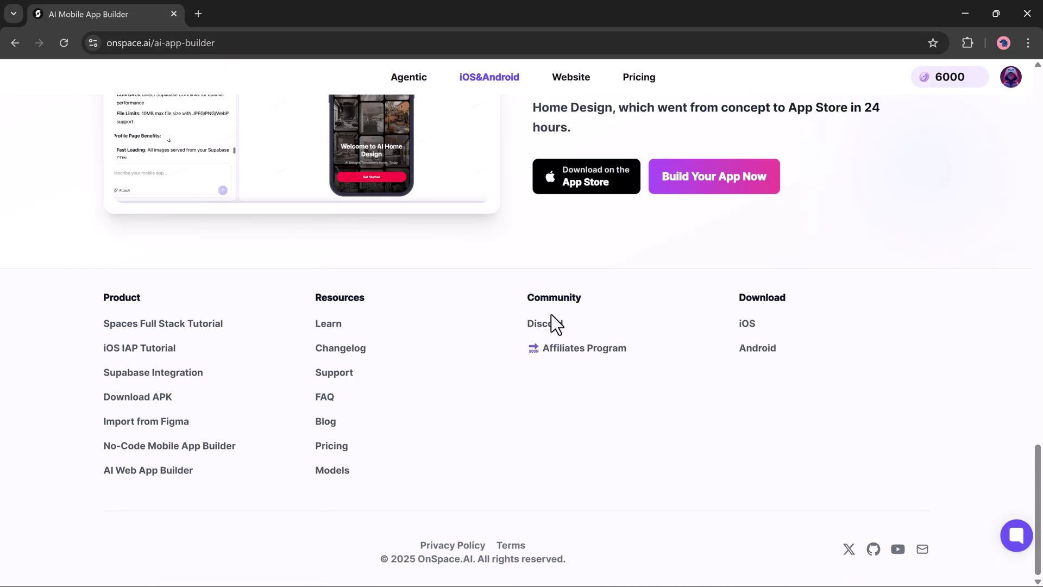
pyautogui.scroll(8, 551, 321)
pyautogui.scroll(10, 550, 318)
pyautogui.scroll(5, 549, 318)
pyautogui.click(570, 79)
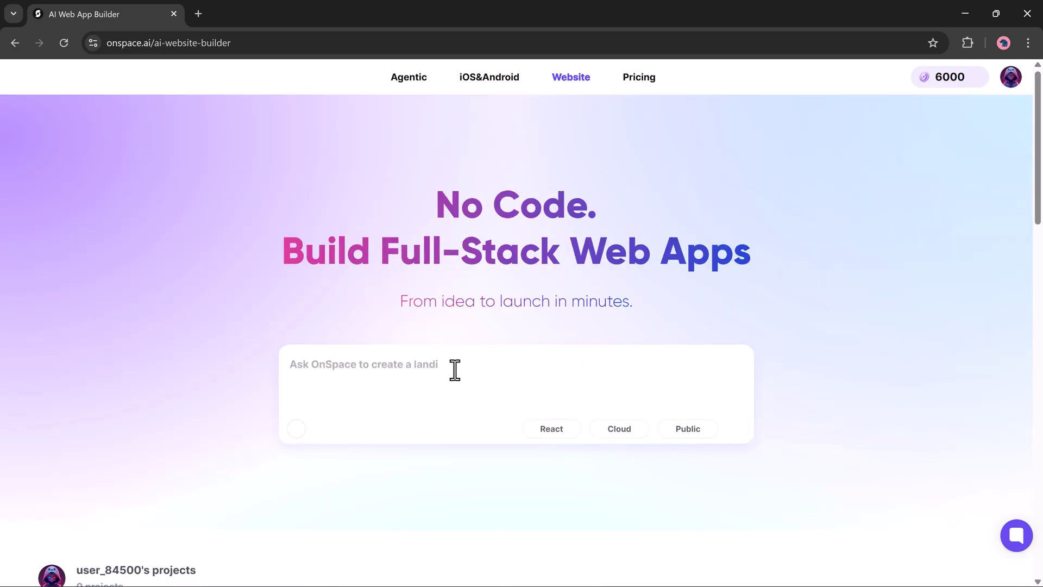
# - Enter the AI content generator request for creators, keeping React and Public visibility
pyautogui.write('I want to build an AI content generator app for creators, where users can enter prompts to generate blog posts, video scripts, or social media captions.')
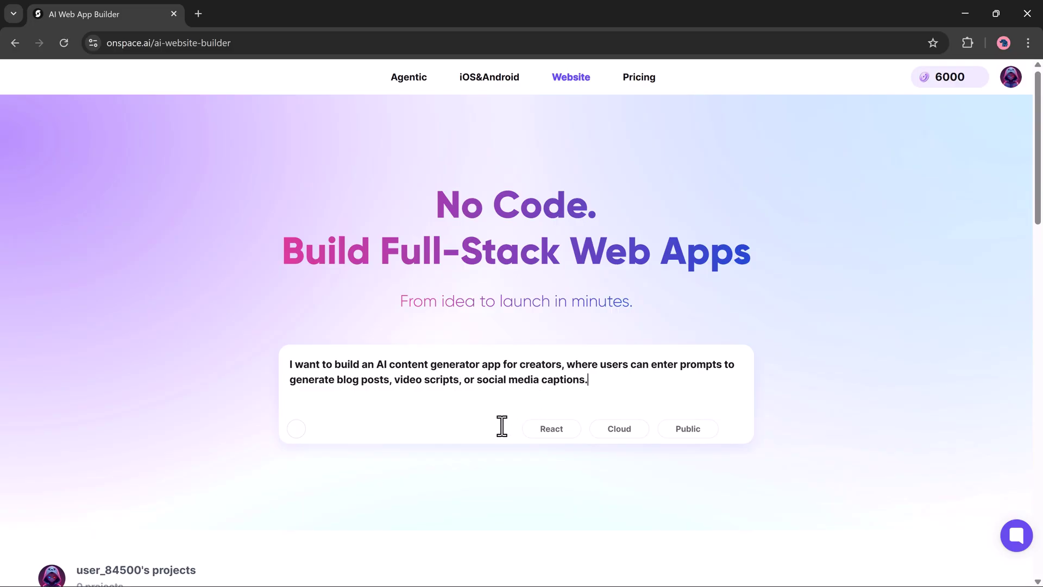
pyautogui.click(552, 429)
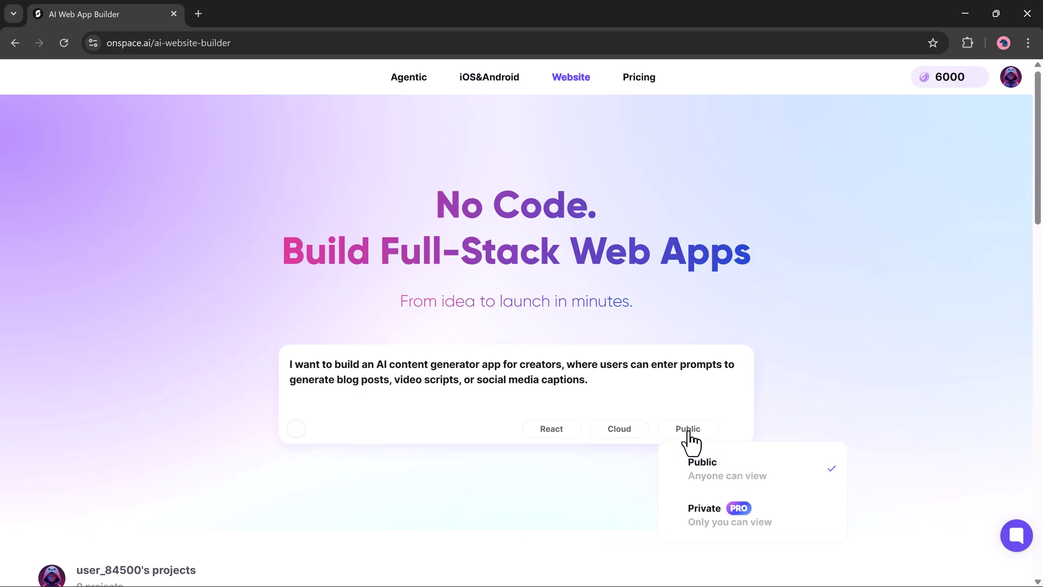
pyautogui.click(717, 522)
pyautogui.click(697, 428)
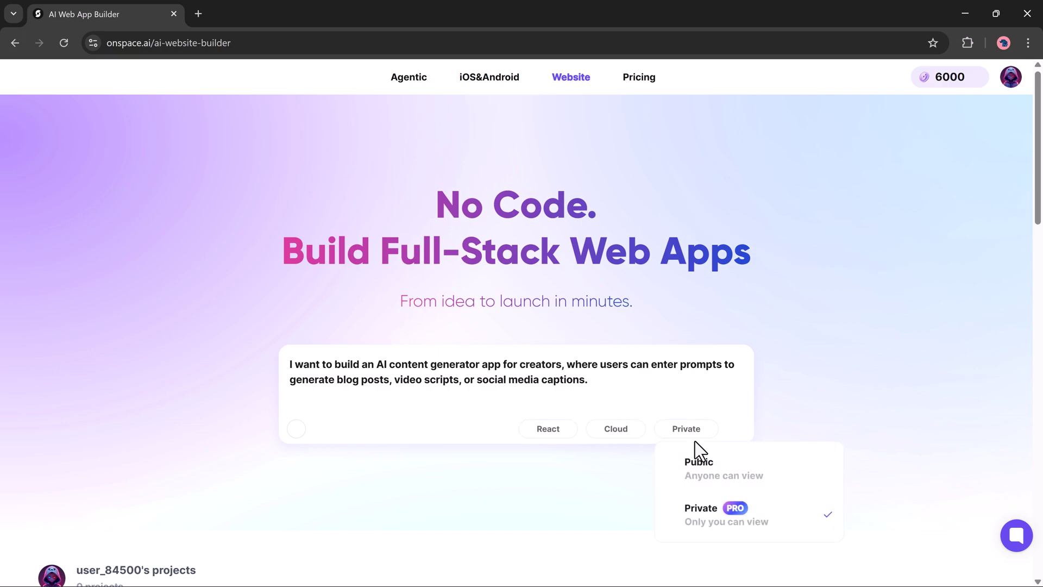
pyautogui.click(703, 473)
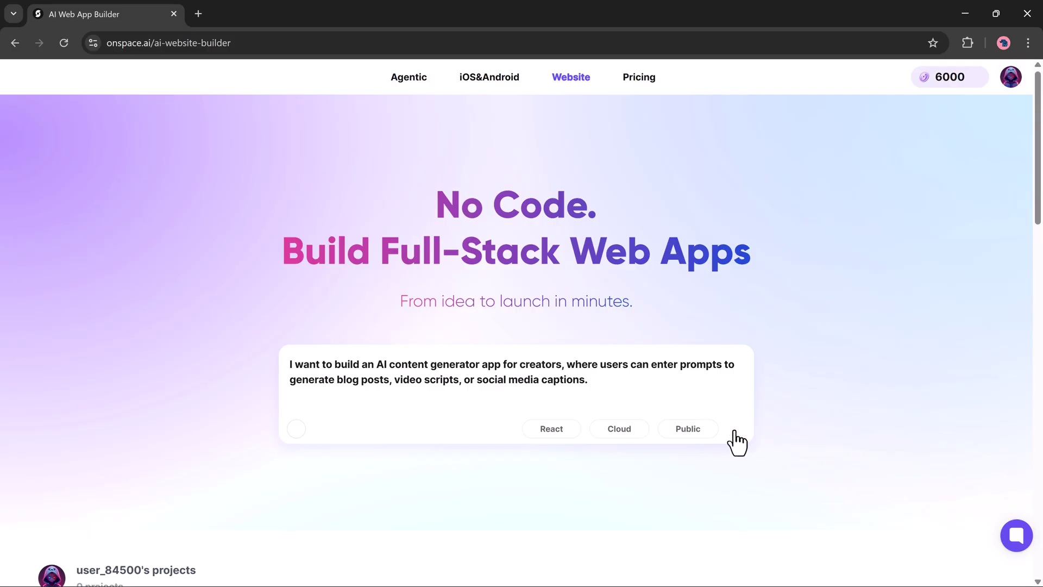
# - Submit the content generator prompt and let the ContentFlow AI app build
pyautogui.click(734, 432)
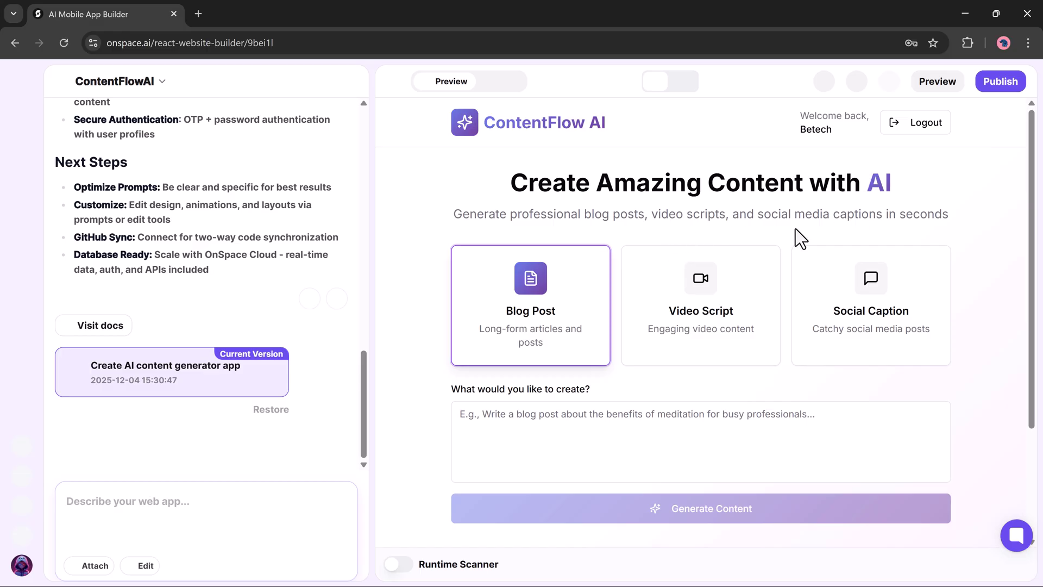
pyautogui.scroll(-1, 823, 241)
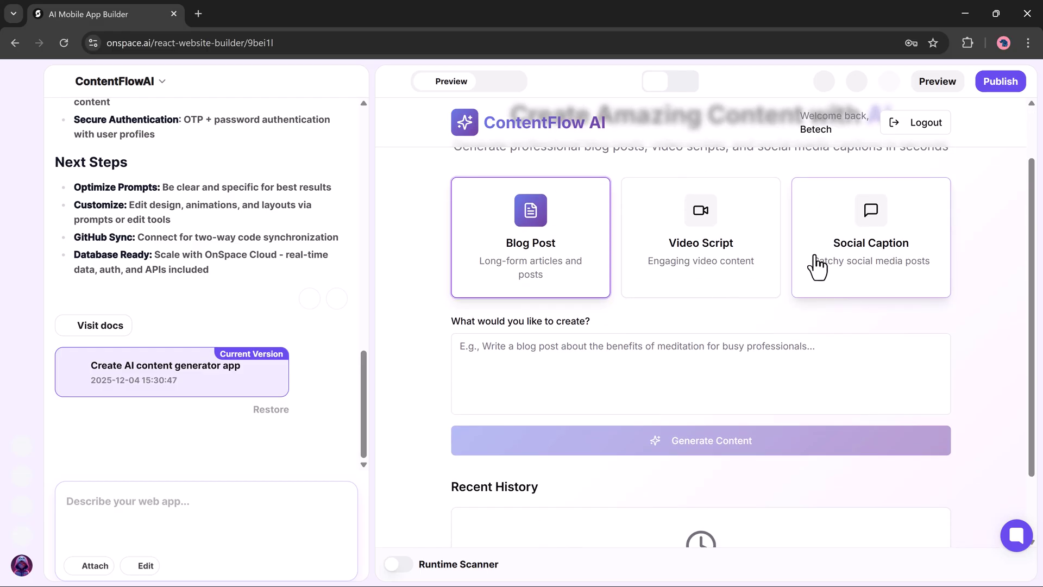
pyautogui.scroll(-1, 628, 323)
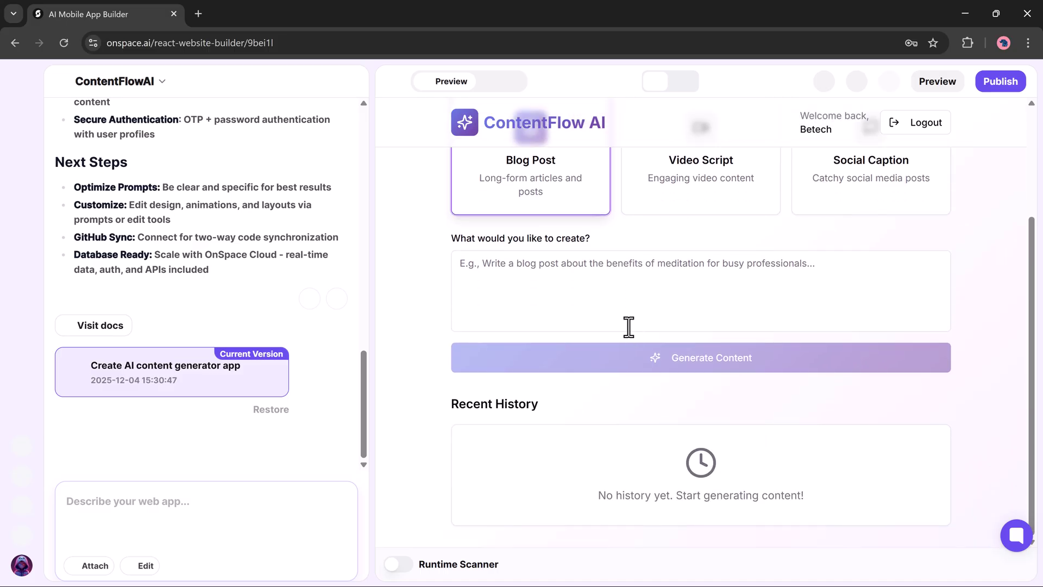
pyautogui.scroll(2, 629, 327)
# - Try the Video Script, Social Caption and Blog Post cards, ending on Video Script
pyautogui.click(715, 298)
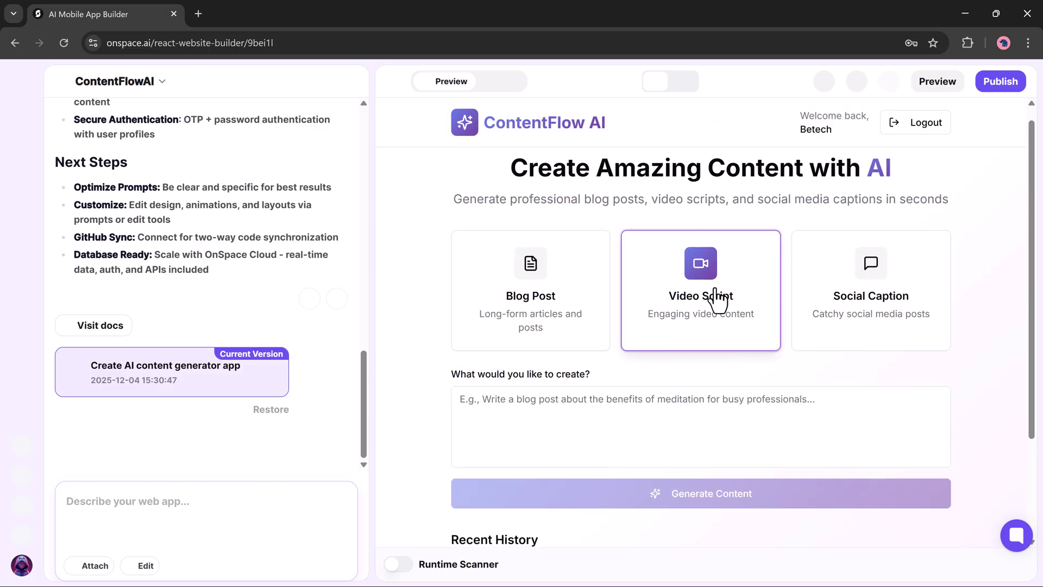
pyautogui.click(829, 299)
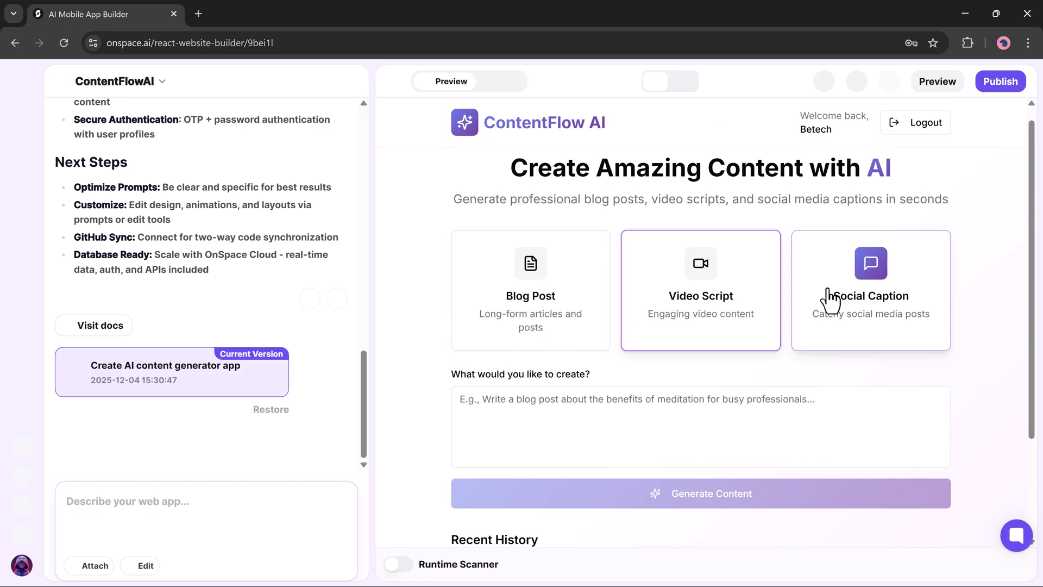
pyautogui.click(506, 299)
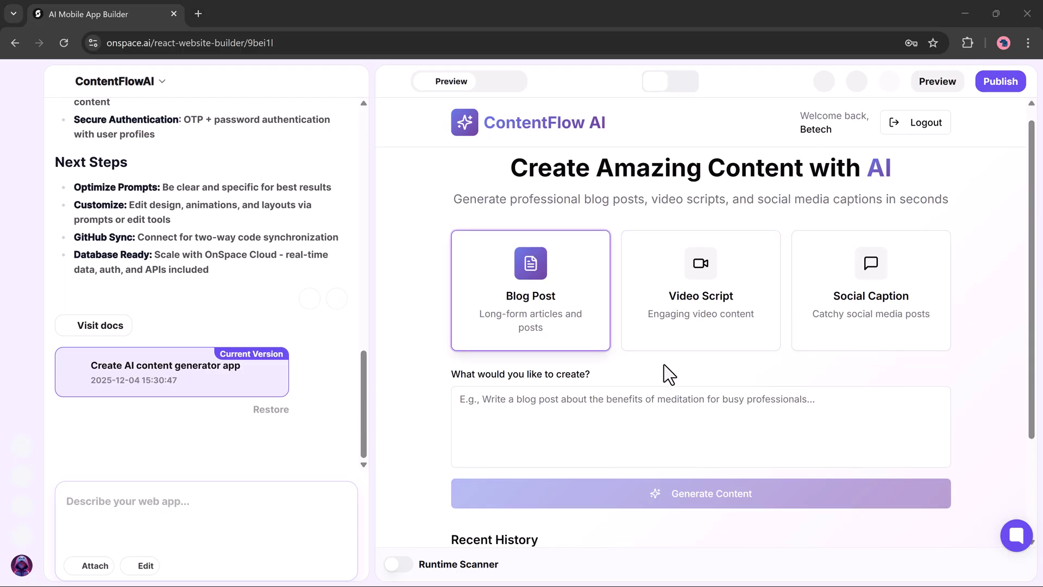
pyautogui.scroll(-1, 723, 218)
pyautogui.click(672, 234)
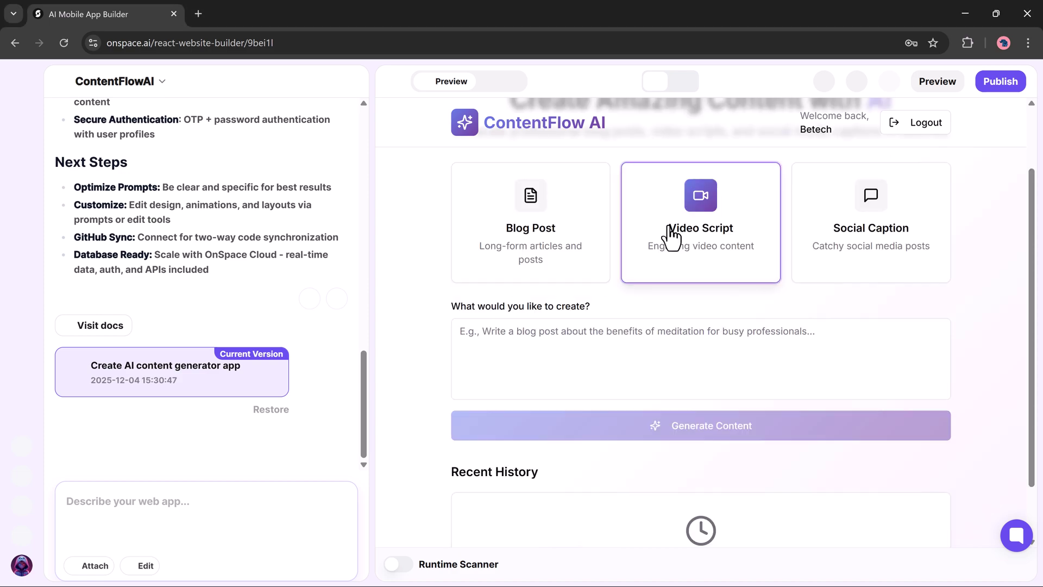
# - Generate a video script from the request 'A Traveling Script'
pyautogui.click(617, 352)
pyautogui.write('A Traveling Script')
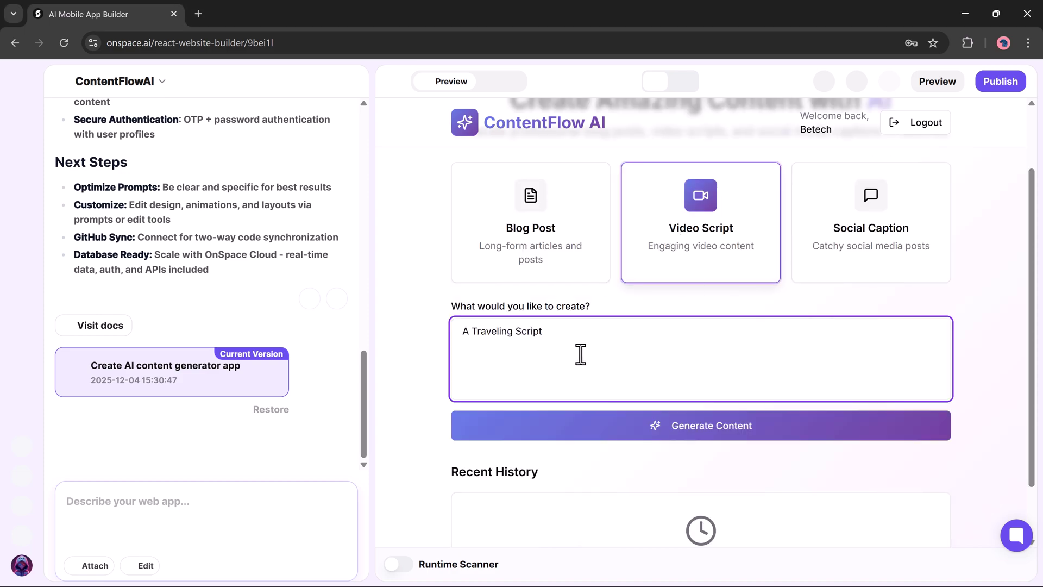
pyautogui.click(670, 432)
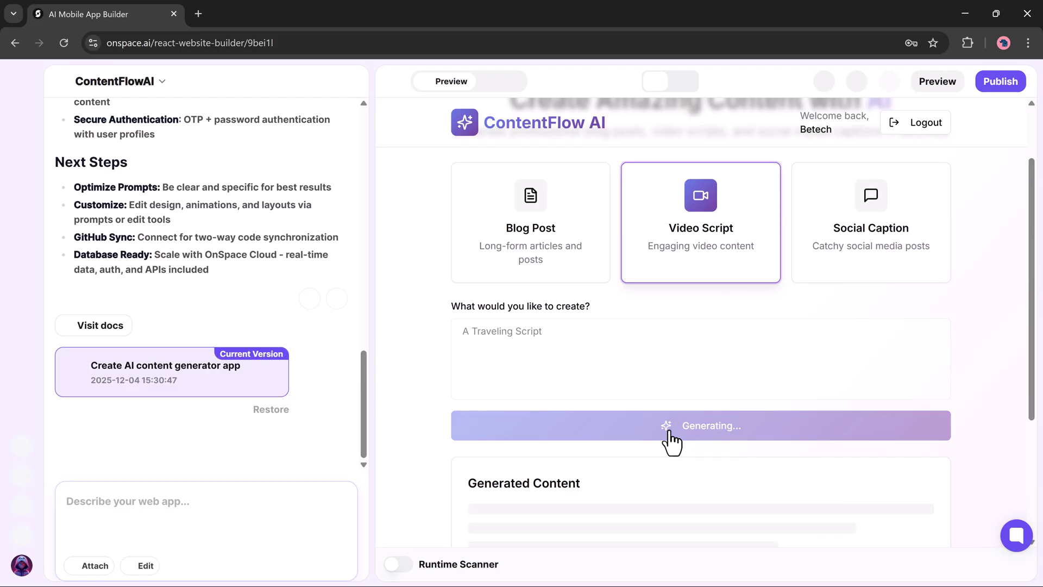
# - Scroll through the generated travel video script's narrator lines and visual cues
pyautogui.scroll(-3, 708, 449)
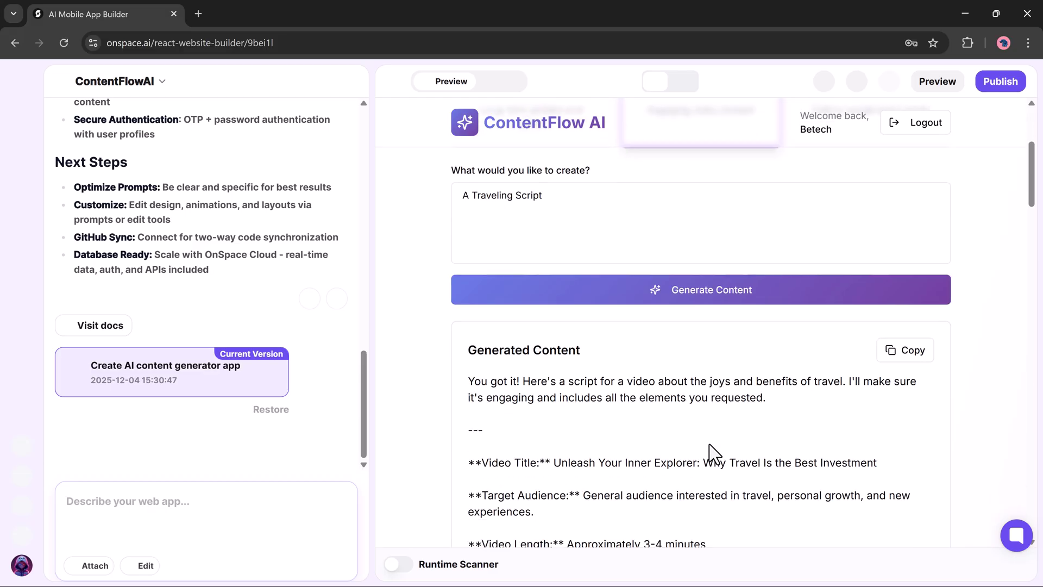
pyautogui.scroll(-3, 709, 450)
pyautogui.scroll(-2, 709, 444)
pyautogui.scroll(-2, 709, 444)
pyautogui.scroll(-3, 710, 454)
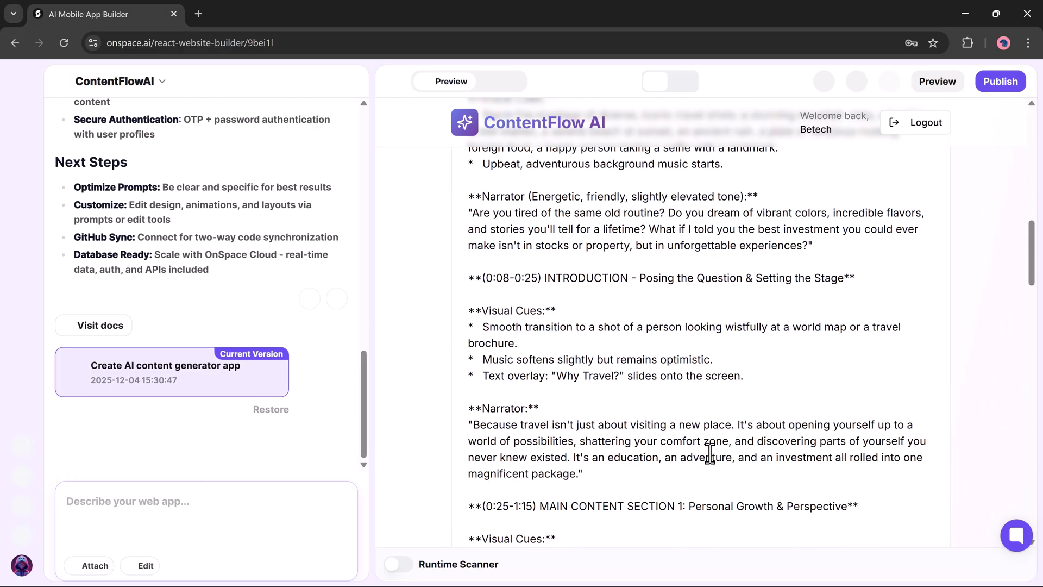
pyautogui.scroll(-2, 709, 453)
pyautogui.scroll(-3, 710, 454)
pyautogui.scroll(-4, 709, 453)
pyautogui.scroll(-3, 712, 459)
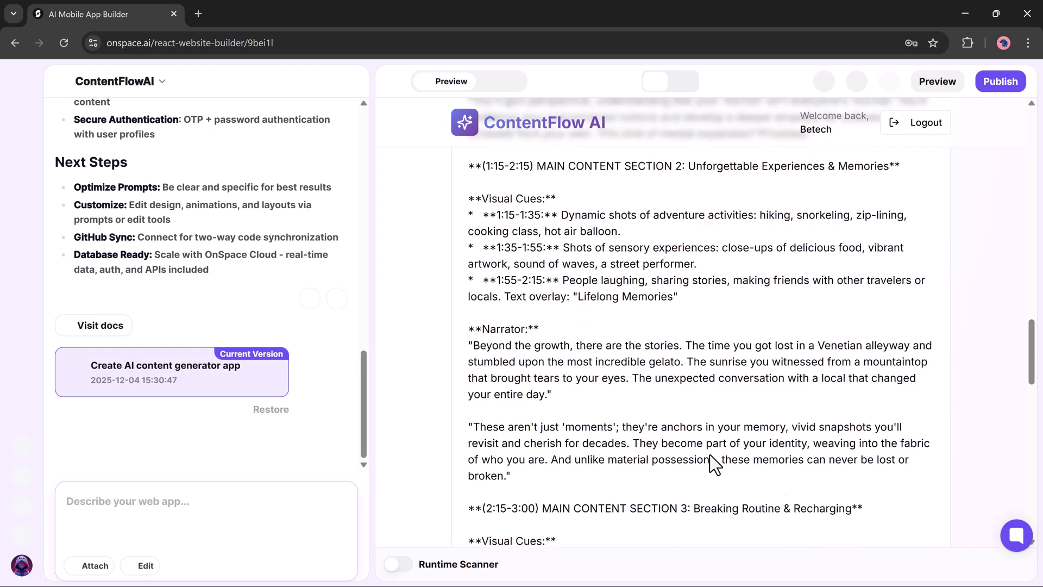
pyautogui.scroll(-2, 713, 462)
pyautogui.scroll(-2, 715, 464)
pyautogui.scroll(-3, 715, 464)
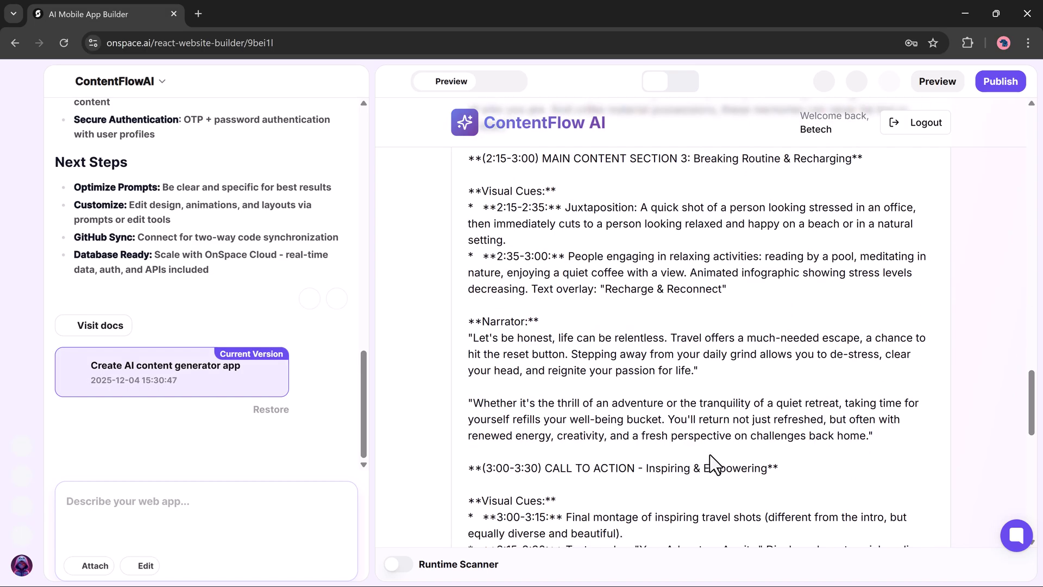
pyautogui.scroll(-2, 715, 465)
pyautogui.scroll(-2, 715, 465)
pyautogui.scroll(-2, 715, 464)
pyautogui.scroll(-2, 715, 465)
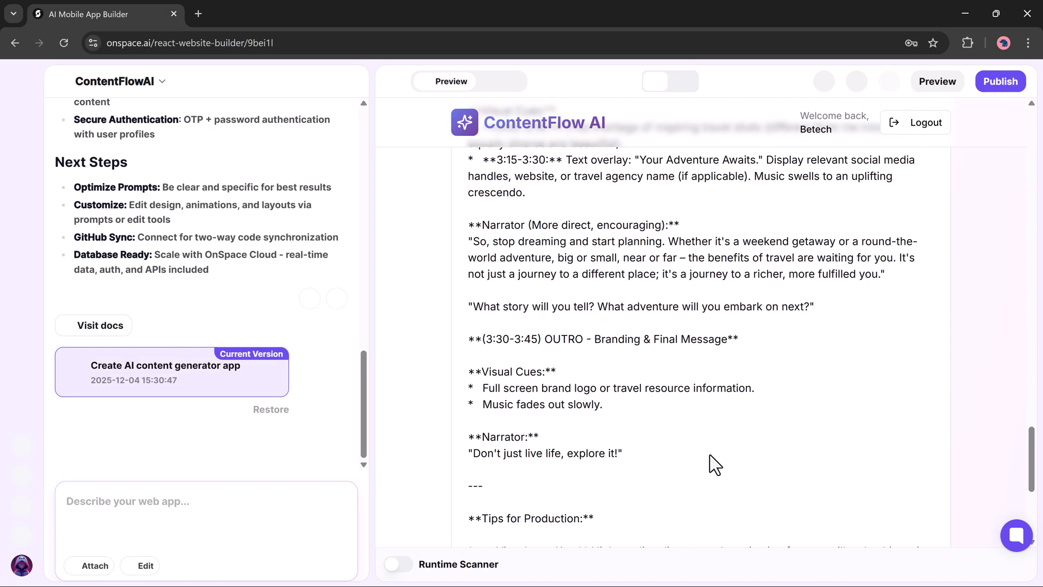
pyautogui.scroll(-2, 715, 464)
pyautogui.scroll(-4, 715, 464)
pyautogui.scroll(5, 715, 464)
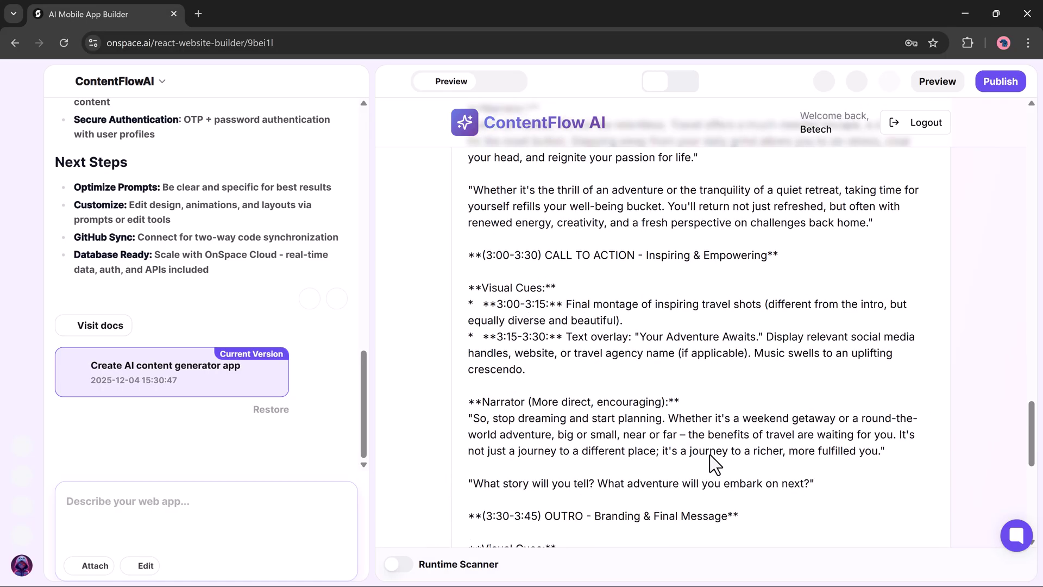
pyautogui.scroll(5, 715, 464)
pyautogui.scroll(6, 715, 465)
pyautogui.scroll(5, 715, 464)
pyautogui.scroll(4, 715, 465)
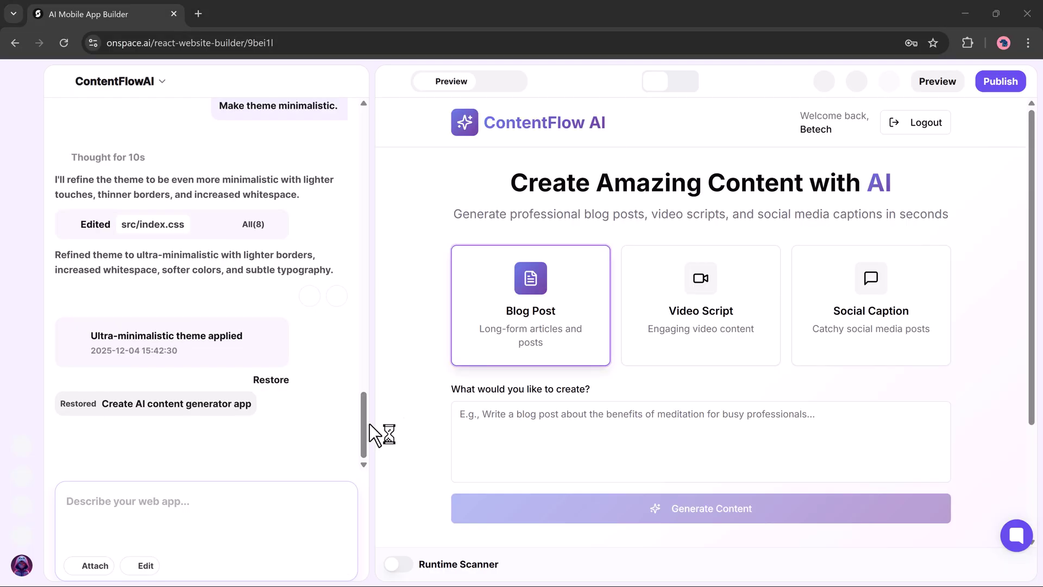
# - Ask the AI to 'Make theme dark.' and check the darkened preview
pyautogui.write('Make theme dark.')
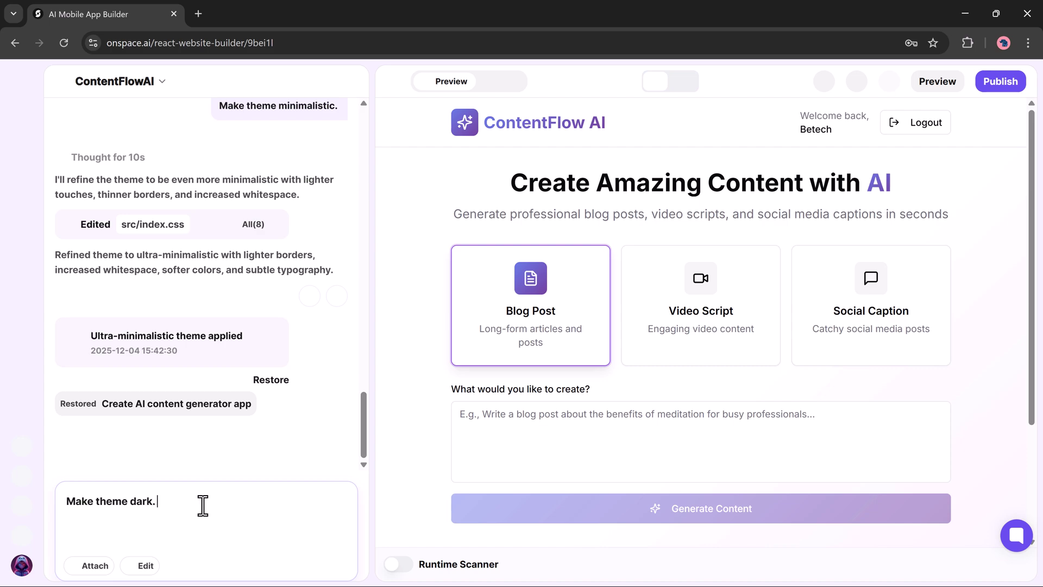
pyautogui.press('Return')
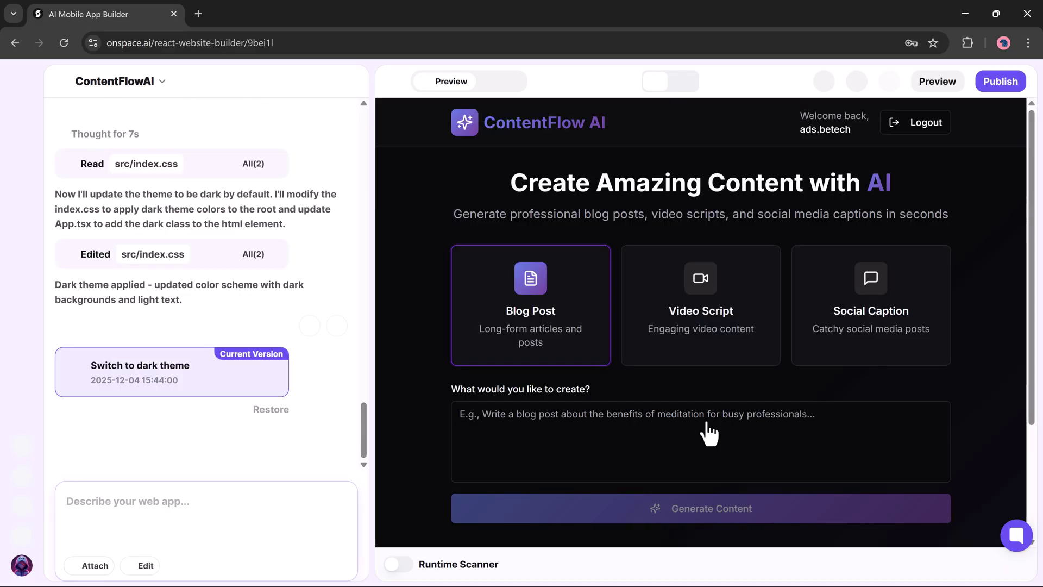
pyautogui.scroll(-3, 709, 376)
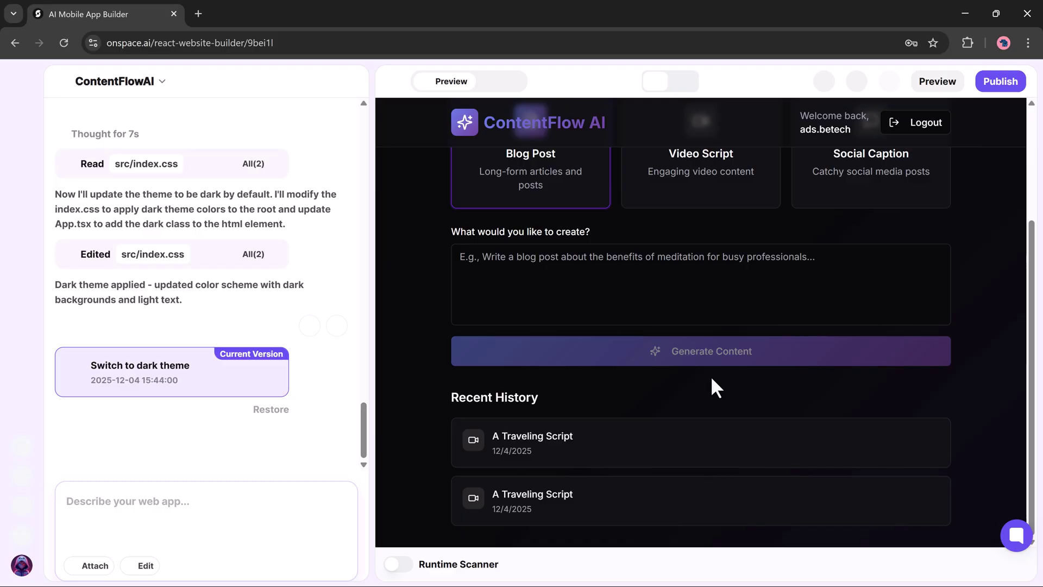
pyautogui.scroll(3, 712, 378)
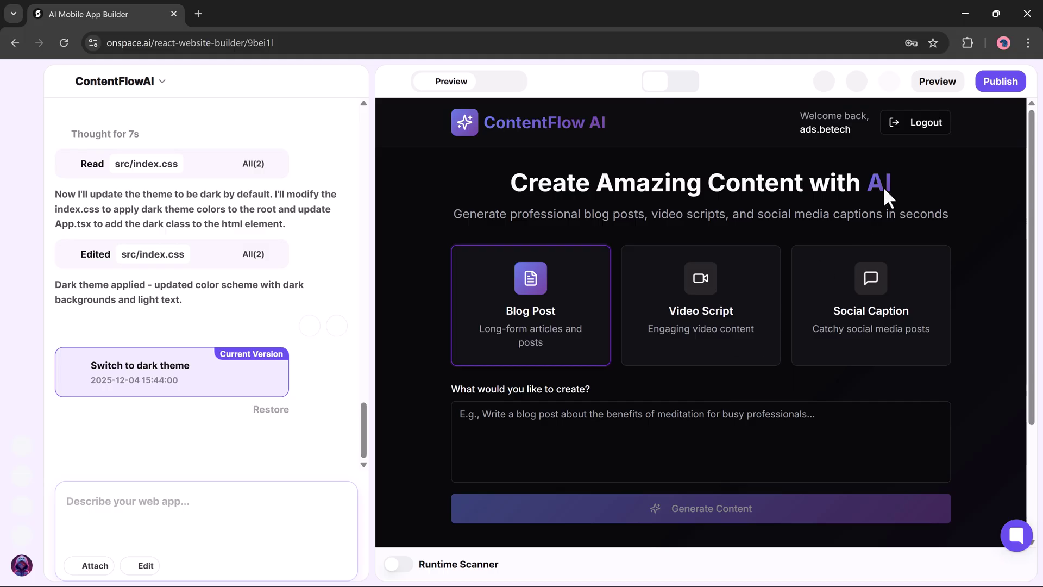
# - Publish ContentFlow AI, then paste the travel planner request into the builder prompt
pyautogui.click(1002, 84)
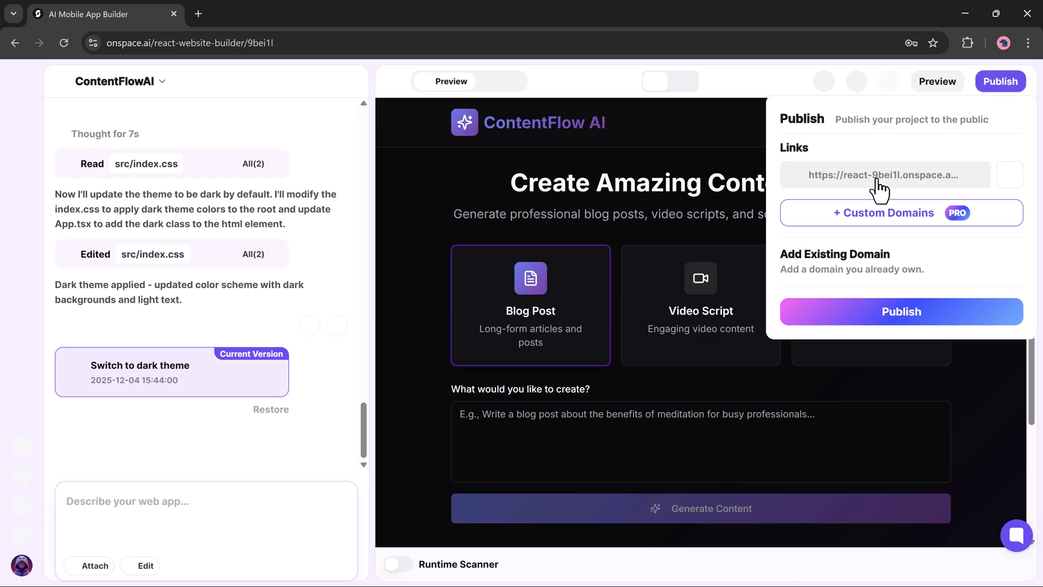
pyautogui.click(886, 314)
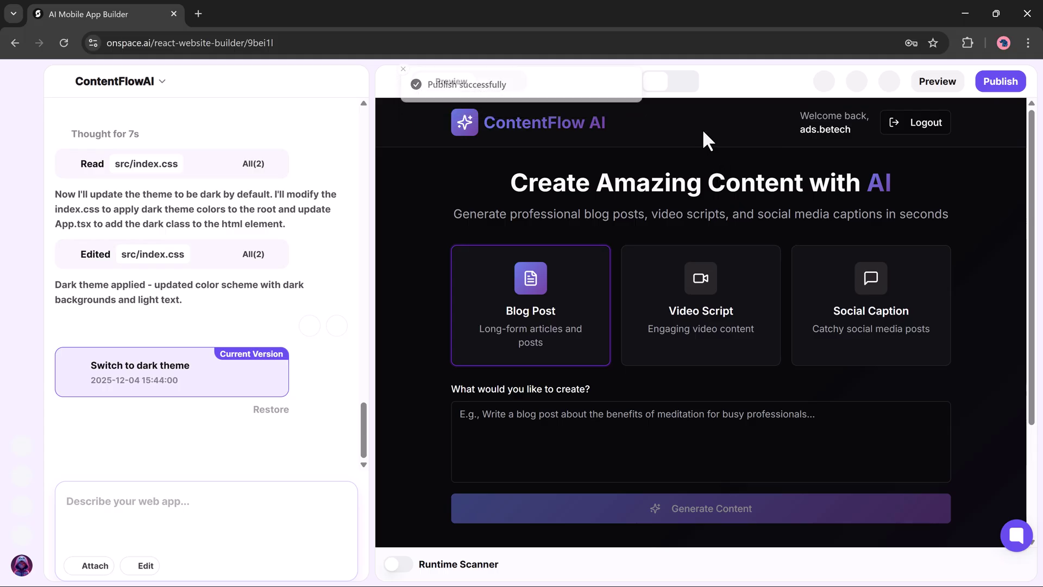
pyautogui.hotkey('alt', 'Left')
pyautogui.write('Build an AI-powered travel planner app where users can enter their travel dates, budget, and interests. The app should generate personalized itineraries, suggest destinations, estimate costs, provide day-wise plans, and allow users to save or share their itineraries. Include a clean mobile UI for iOS & Android with notifications for reminders and travel tips.')
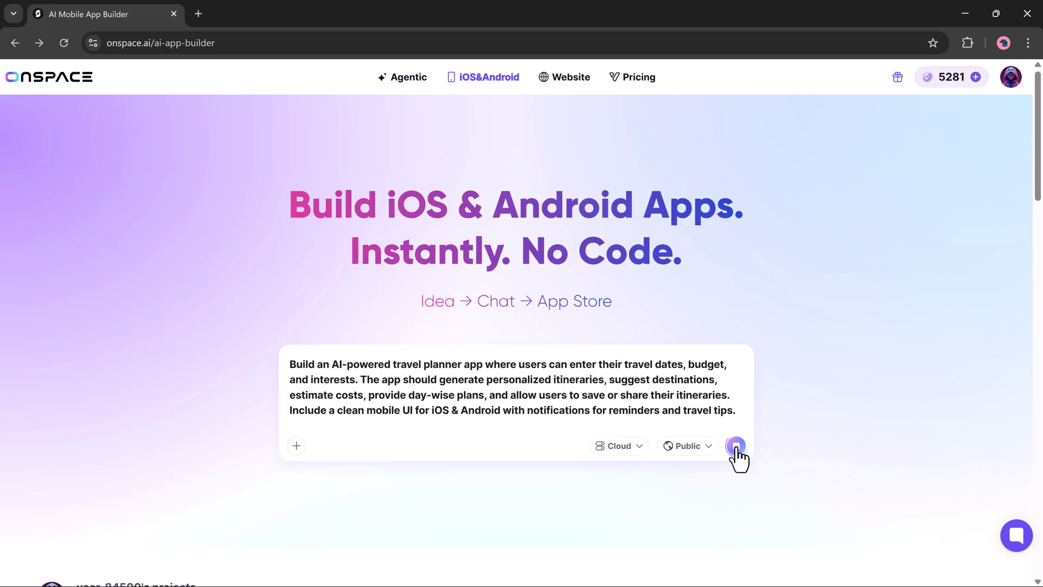
# - Submit the travel planner prompt and let the TravelMate project build
pyautogui.click(737, 445)
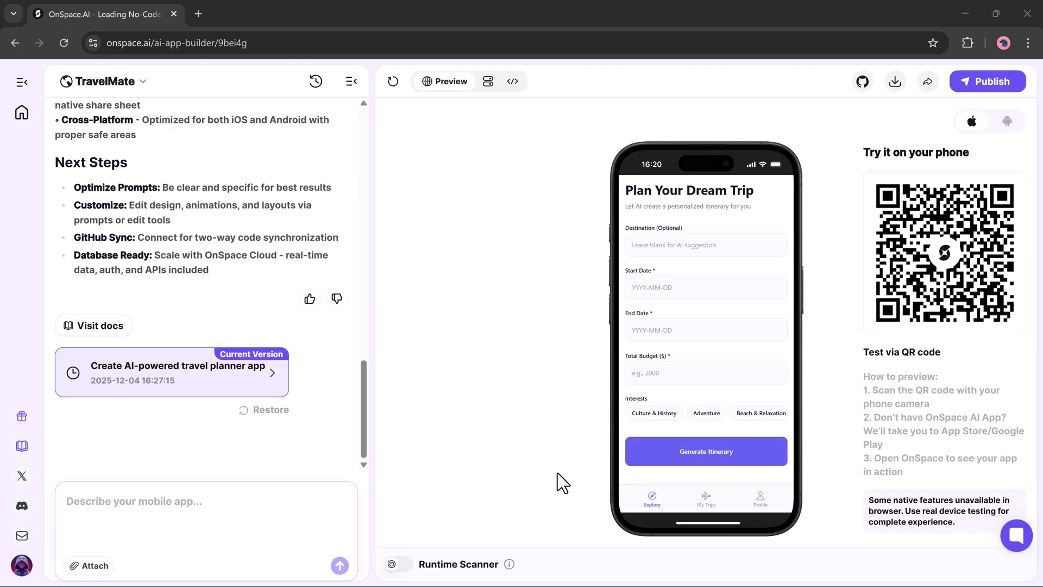
# - Plan a Paris trip starting 2026-01-01 with Culture & History interest and generate the itinerary
pyautogui.click(679, 249)
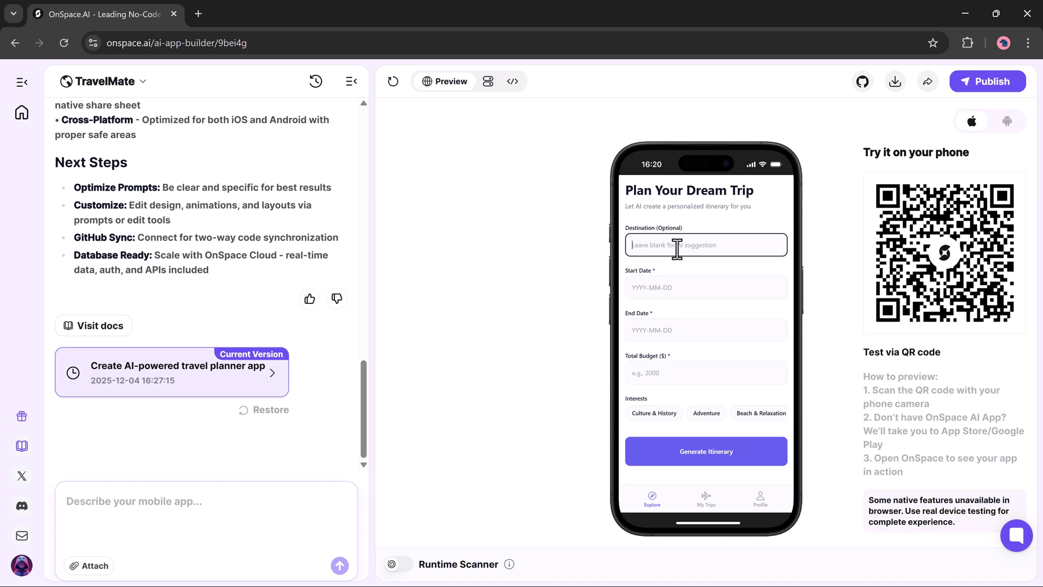
pyautogui.write('Paris')
pyautogui.click(689, 289)
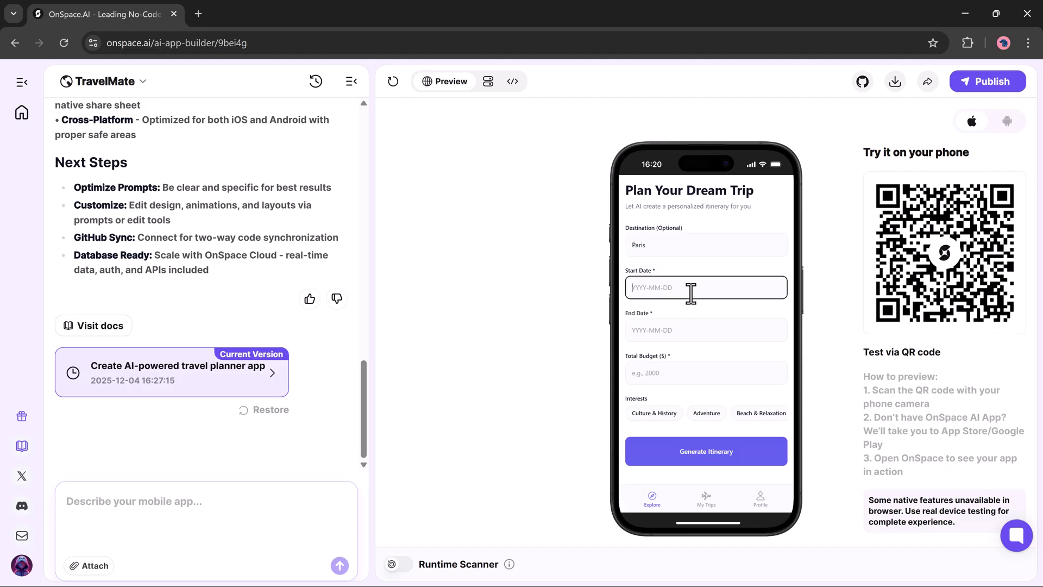
pyautogui.write('2026 01 01')
pyautogui.click(673, 330)
pyautogui.write('2026 01 10')
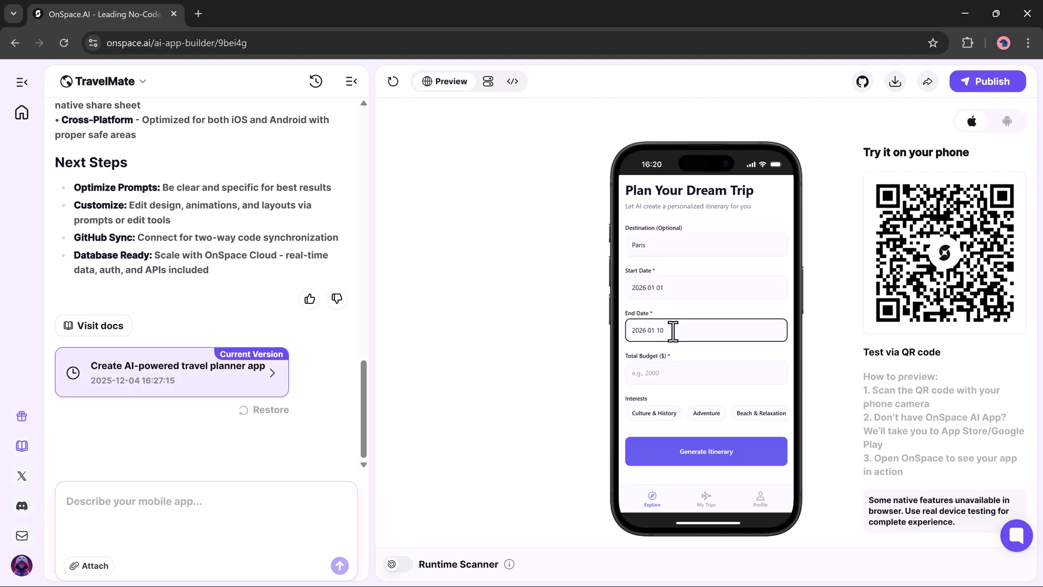
pyautogui.click(663, 375)
pyautogui.write('5000')
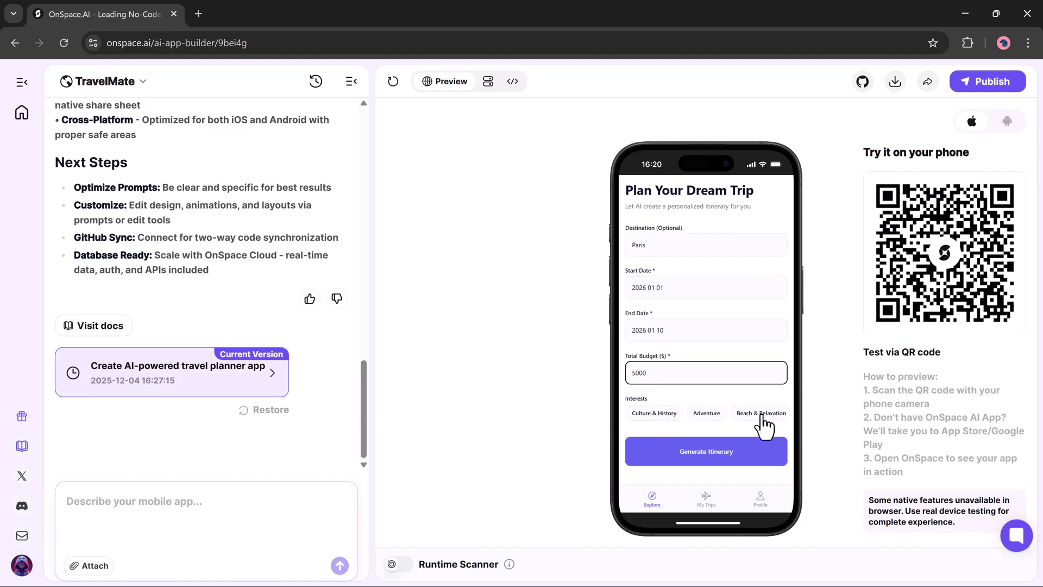
pyautogui.click(659, 420)
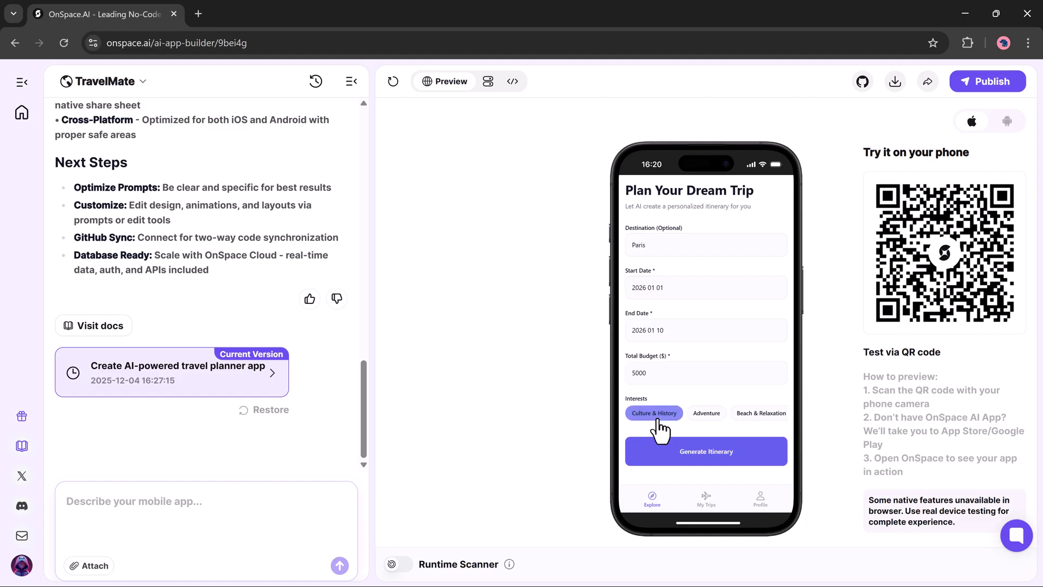
pyautogui.click(694, 452)
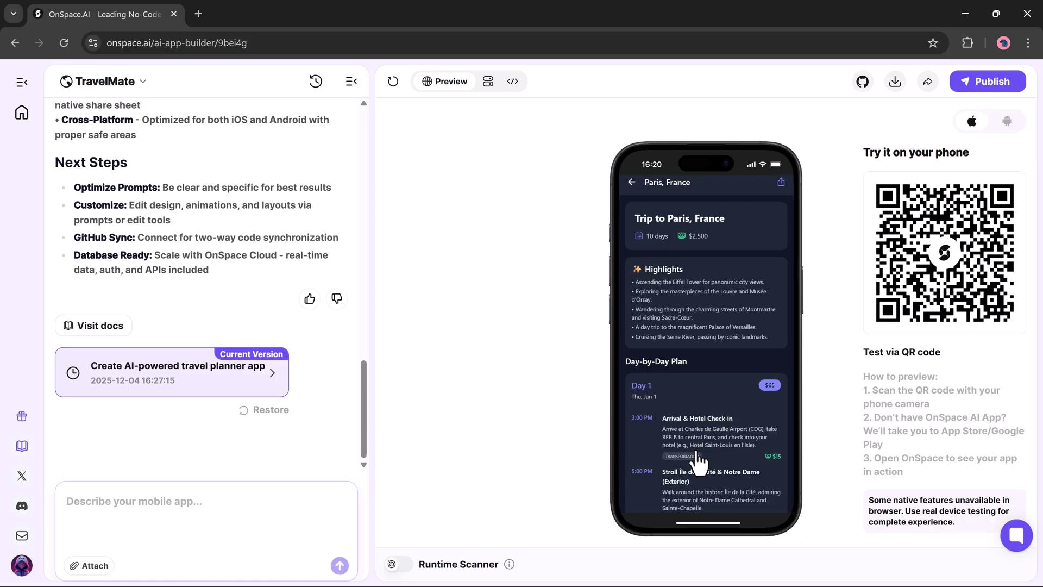
# - Review the 10-day Paris itinerary and view the app store publishing choices
pyautogui.scroll(-3, 707, 296)
pyautogui.scroll(-3, 707, 296)
pyautogui.scroll(-3, 707, 296)
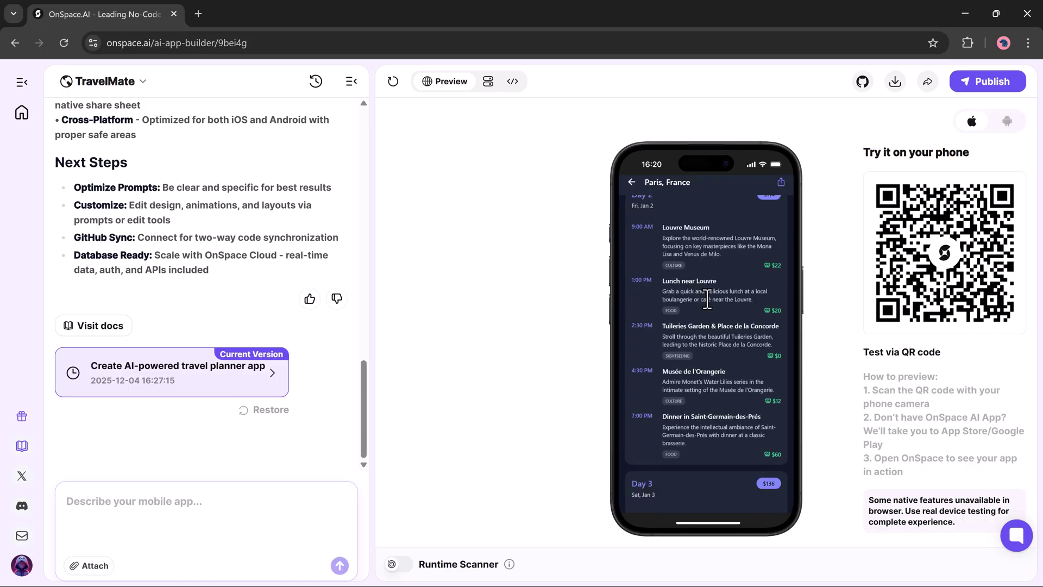
pyautogui.scroll(-3, 707, 298)
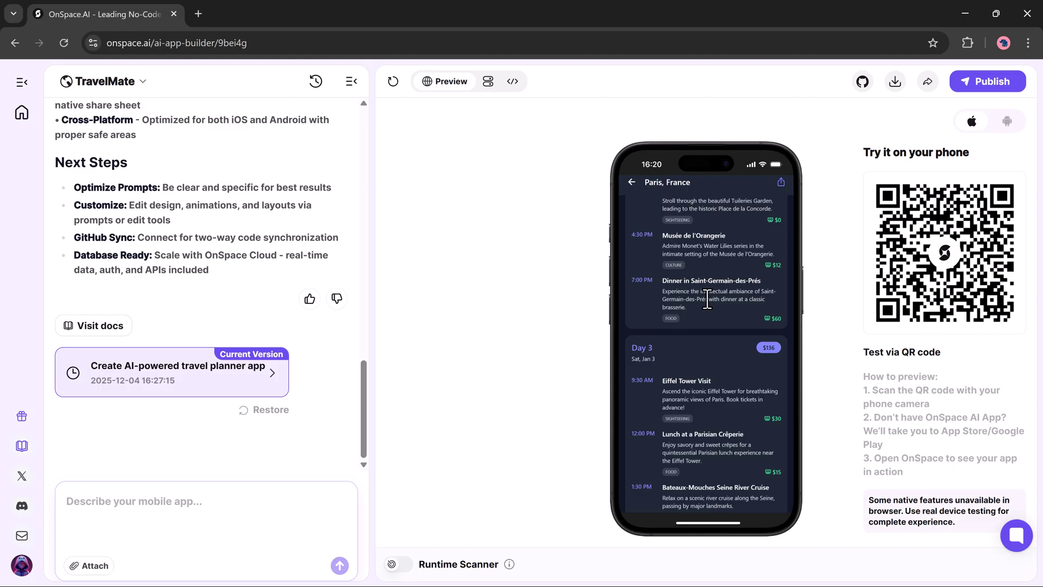
pyautogui.scroll(-3, 707, 298)
pyautogui.scroll(-3, 708, 298)
pyautogui.scroll(-3, 707, 298)
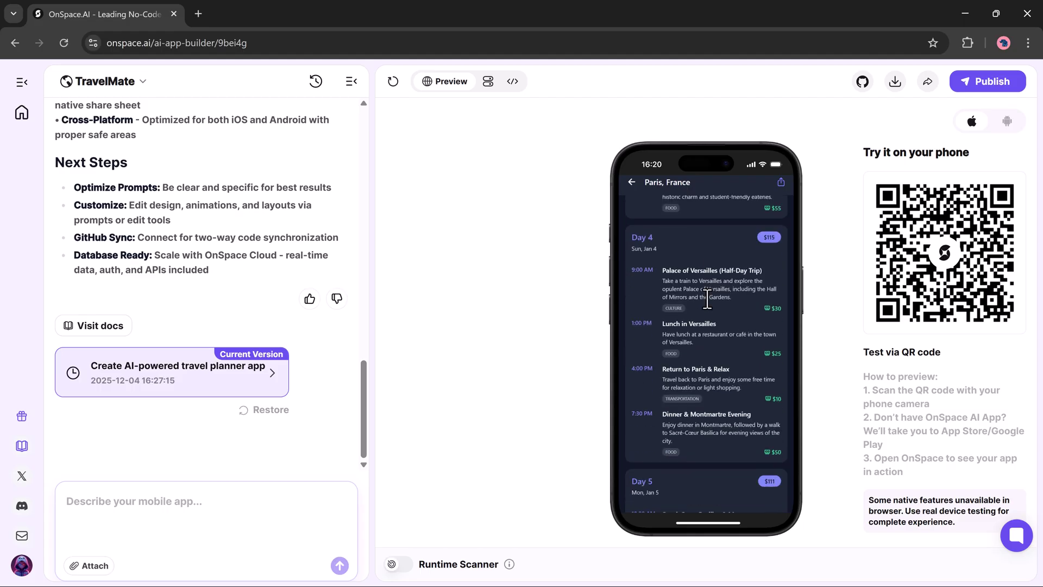
pyautogui.scroll(-3, 708, 299)
pyautogui.scroll(-3, 707, 298)
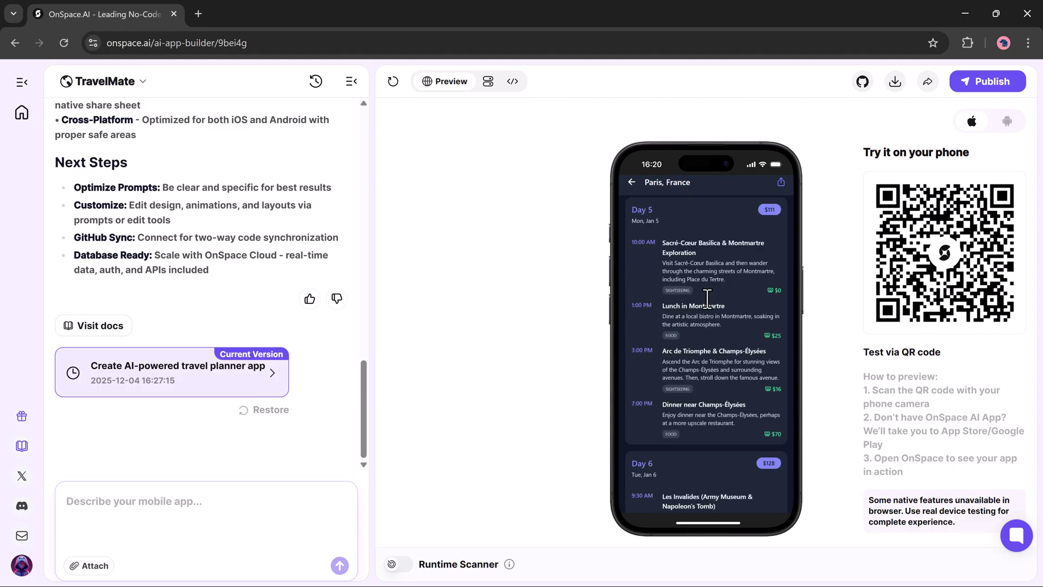
pyautogui.scroll(-2, 708, 298)
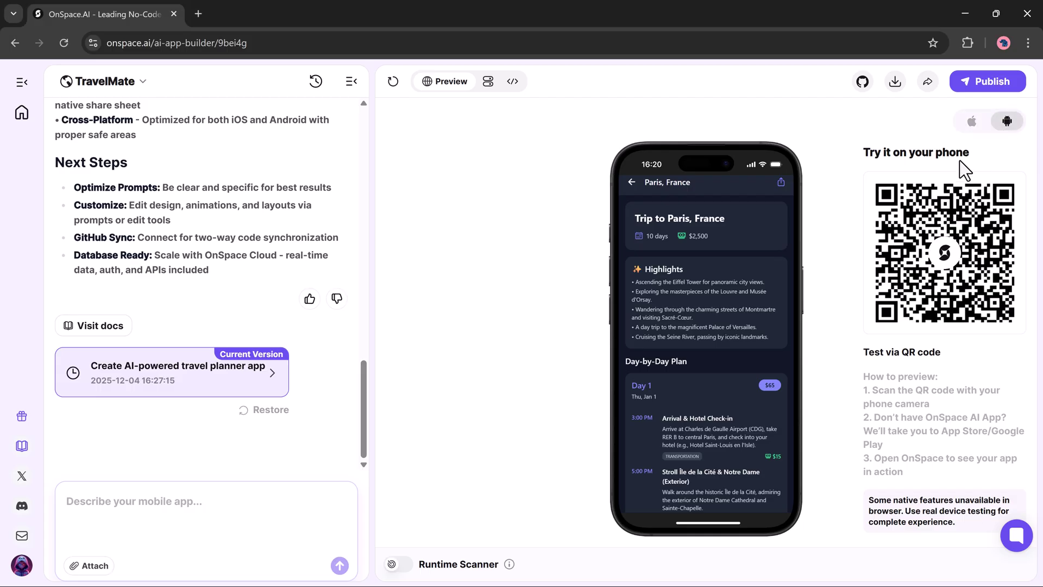
pyautogui.click(967, 87)
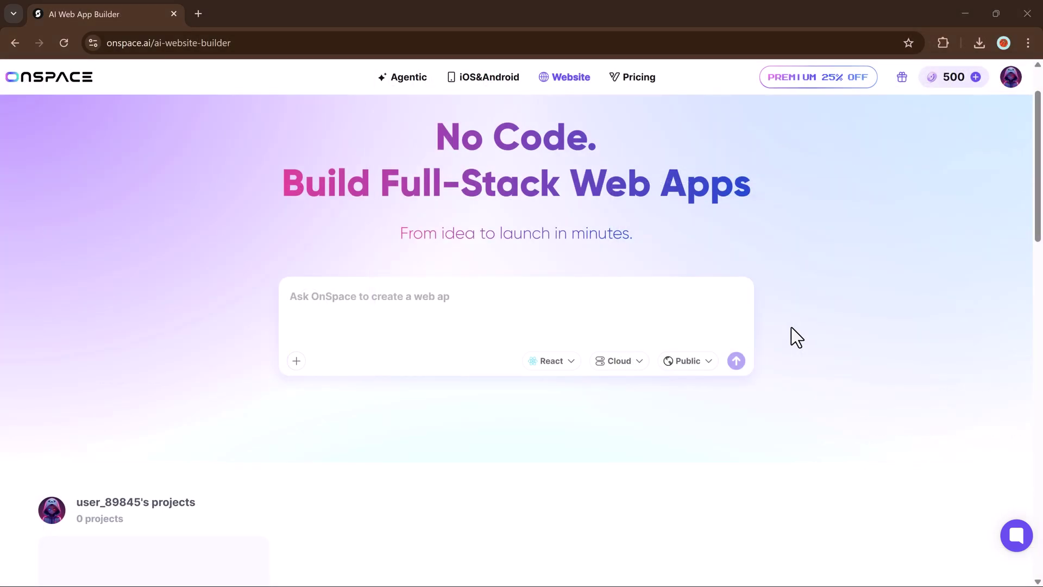
# - Open the SketchFlow community project, dismiss the tip, and remix it into your own copy
pyautogui.scroll(-3, 791, 327)
pyautogui.scroll(-4, 791, 327)
pyautogui.scroll(-2, 791, 327)
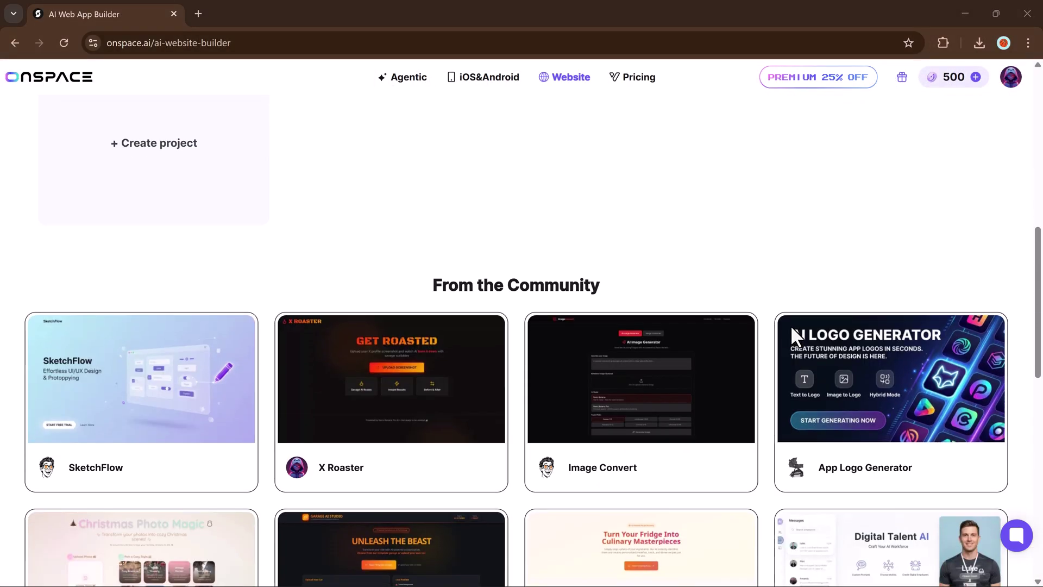
pyautogui.click(139, 380)
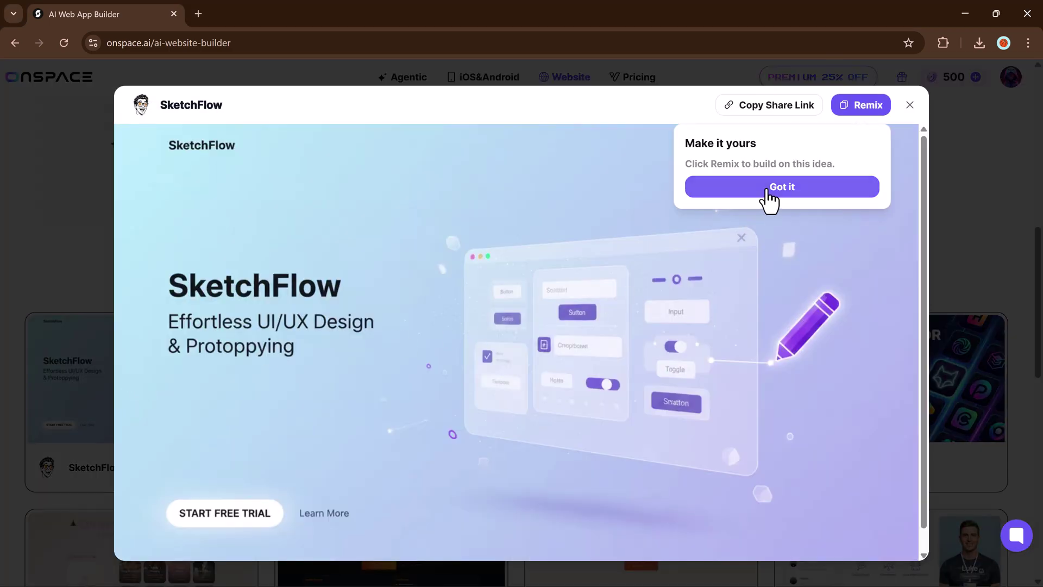
pyautogui.click(768, 189)
pyautogui.scroll(-1, 353, 368)
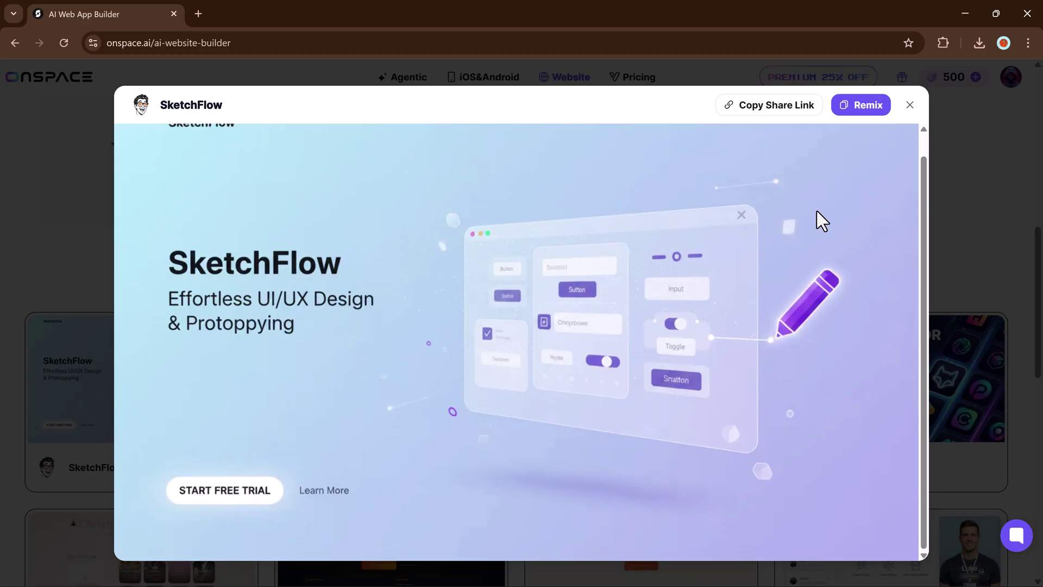
pyautogui.click(863, 105)
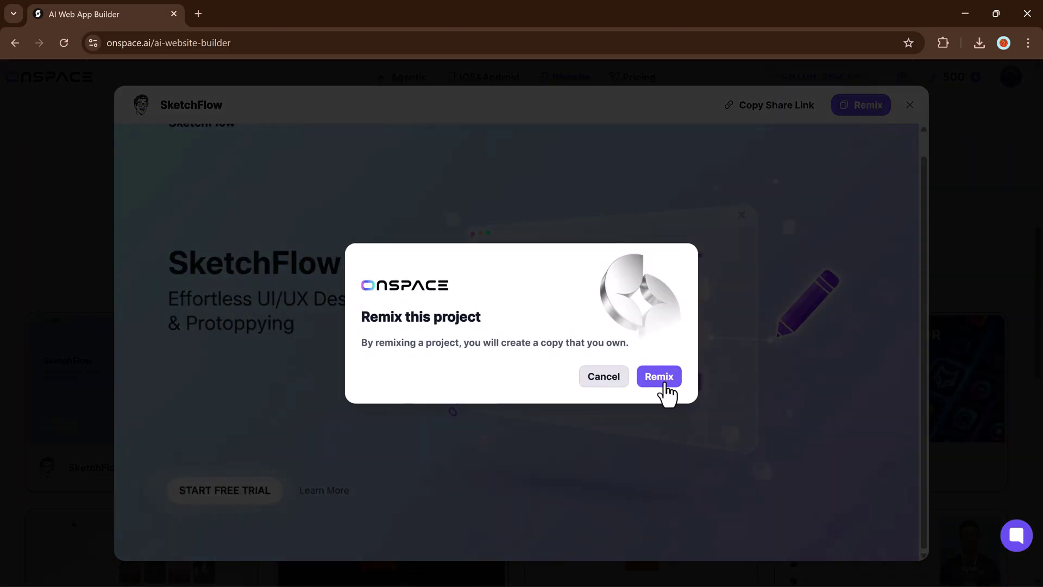
pyautogui.click(664, 384)
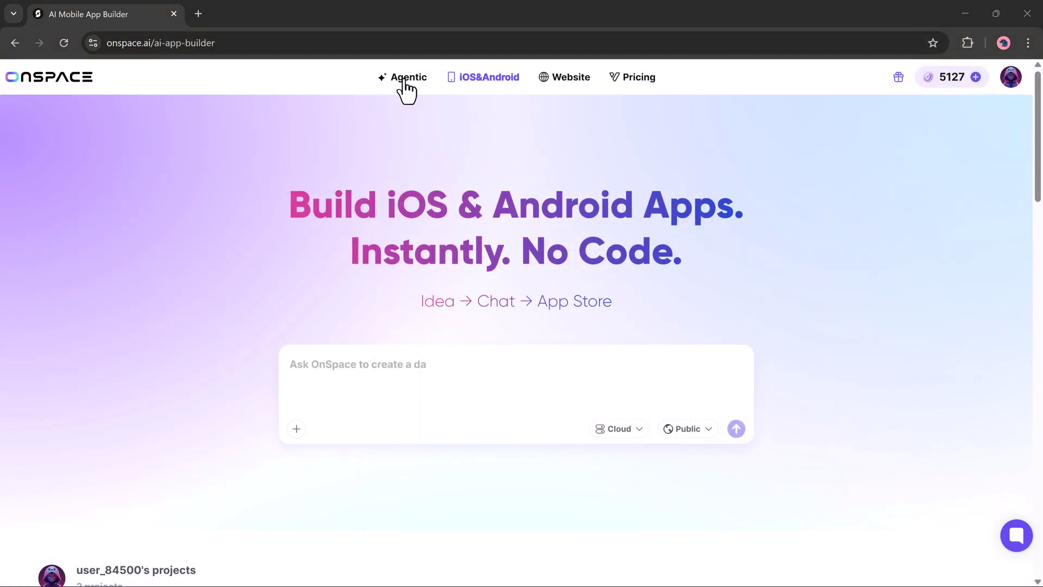
# - Submit a full-stack budgeting app request tracking income and expenses from the Agentic builder
pyautogui.click(405, 80)
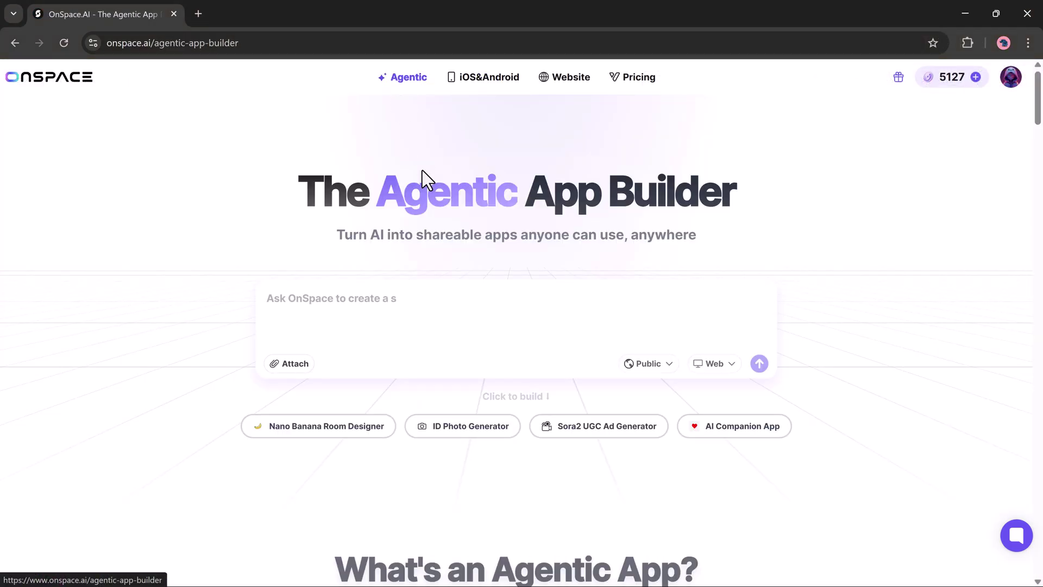
pyautogui.click(529, 326)
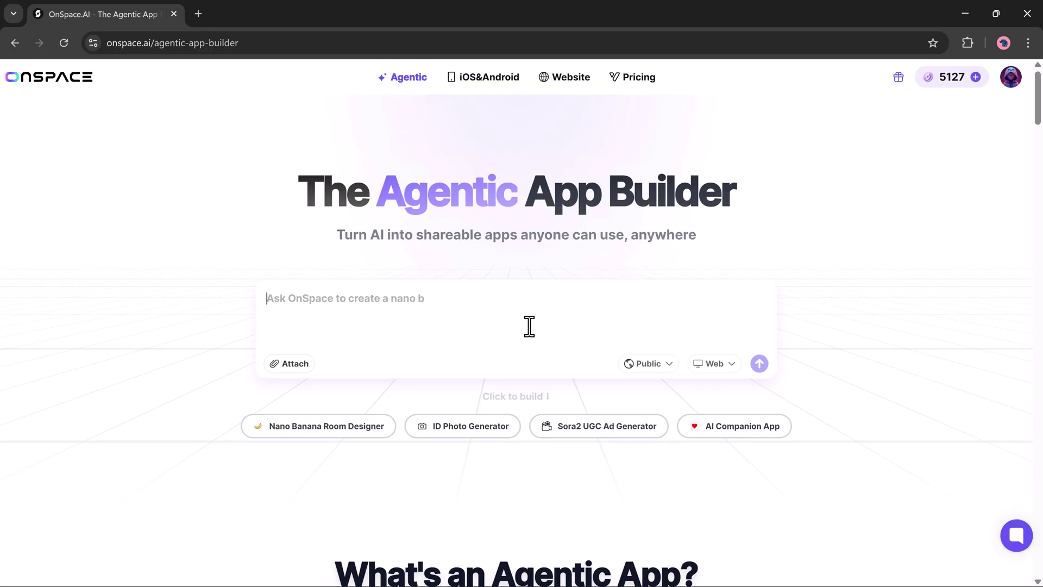
pyautogui.write('Build a full-stack budgeting app where users can enter income and expenses and auto-categorize them using AI')
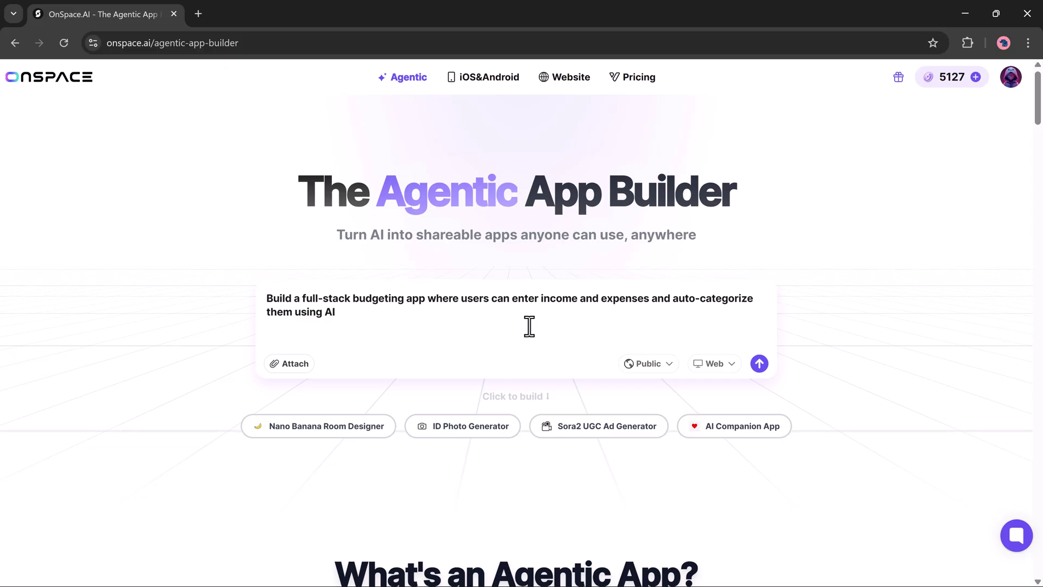
pyautogui.write('.')
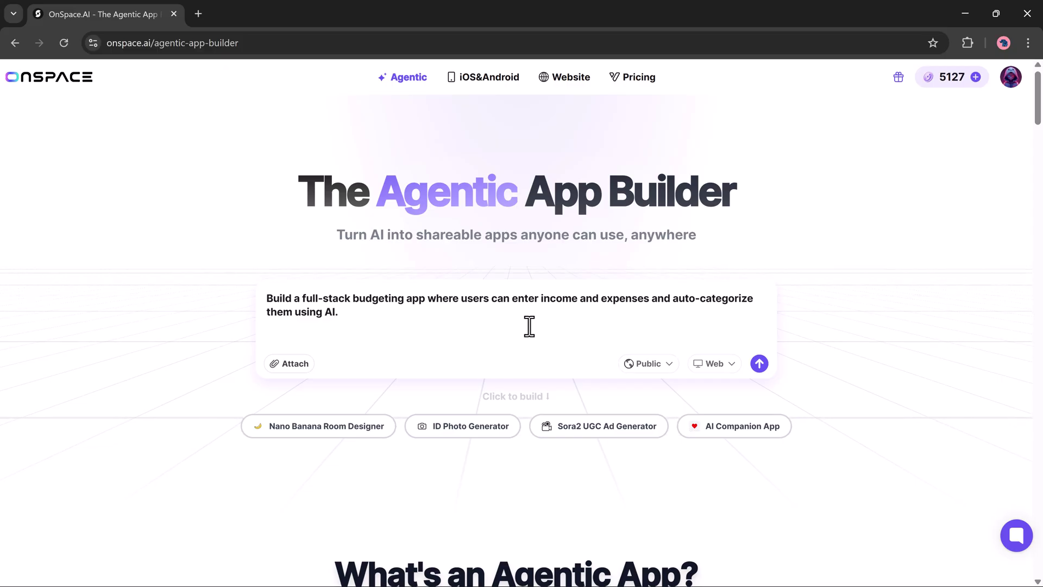
pyautogui.click(760, 365)
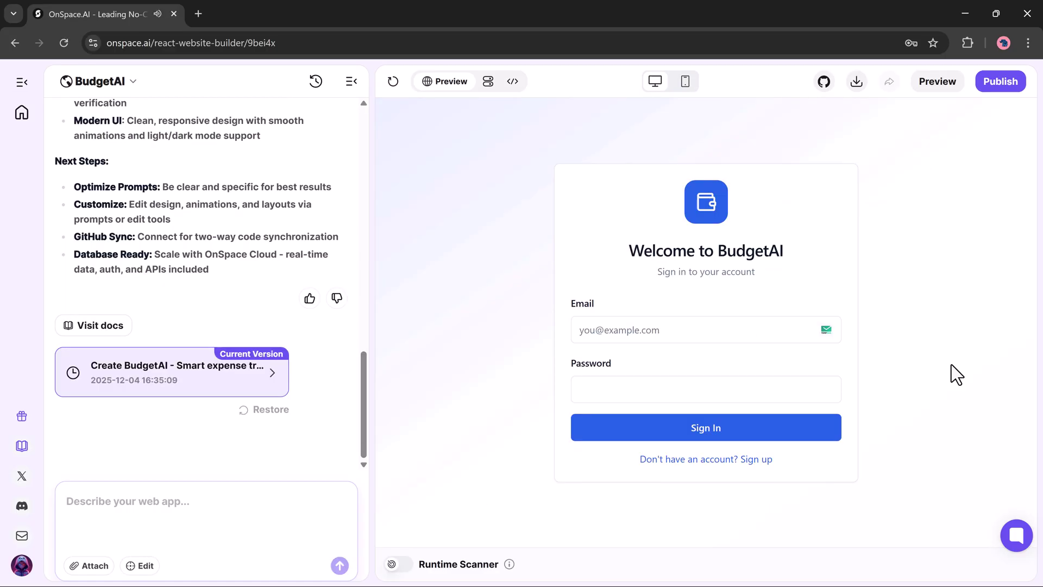
pyautogui.click(712, 329)
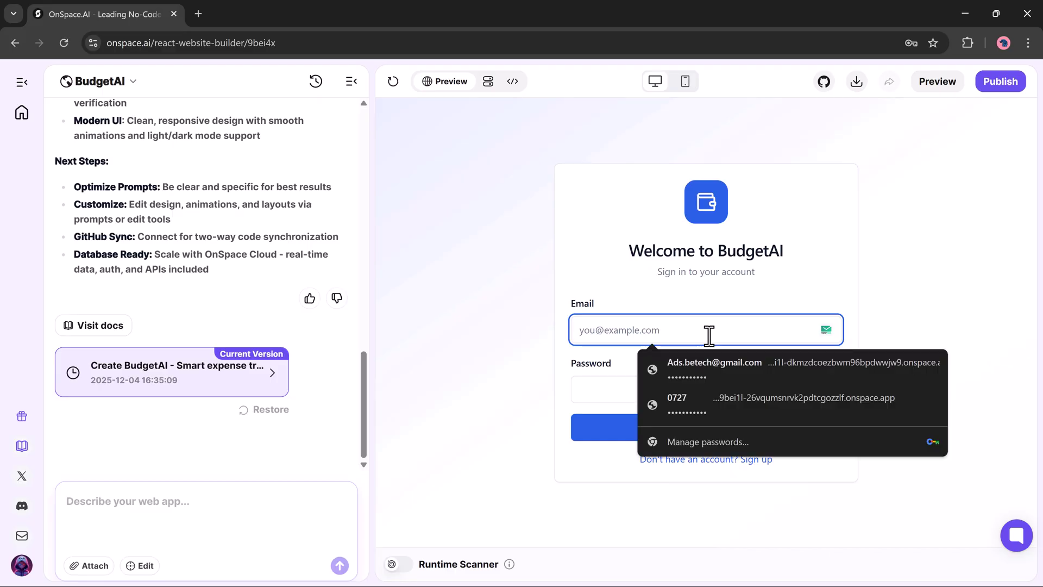
pyautogui.click(709, 363)
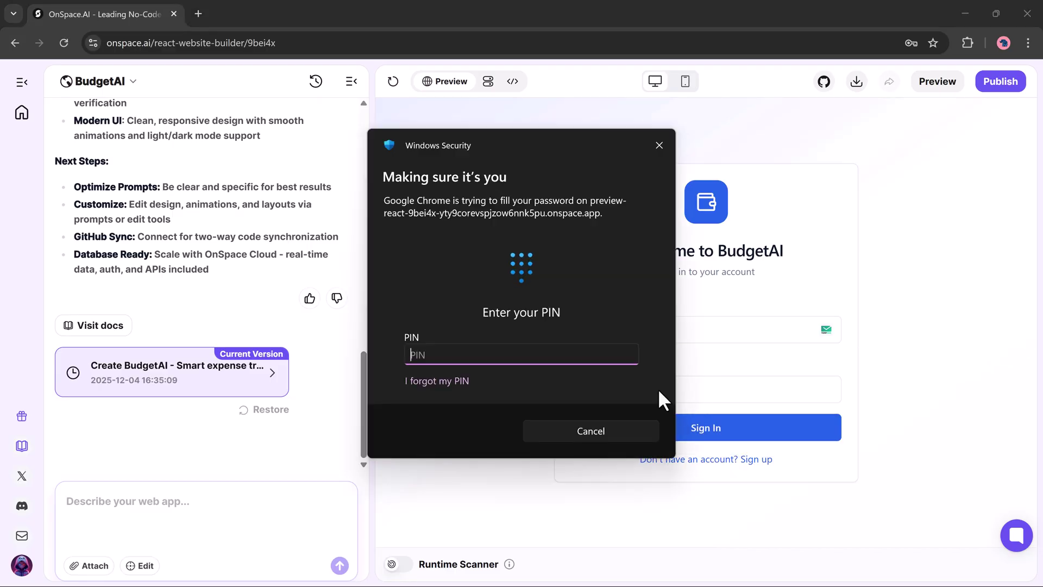
pyautogui.write('1234')
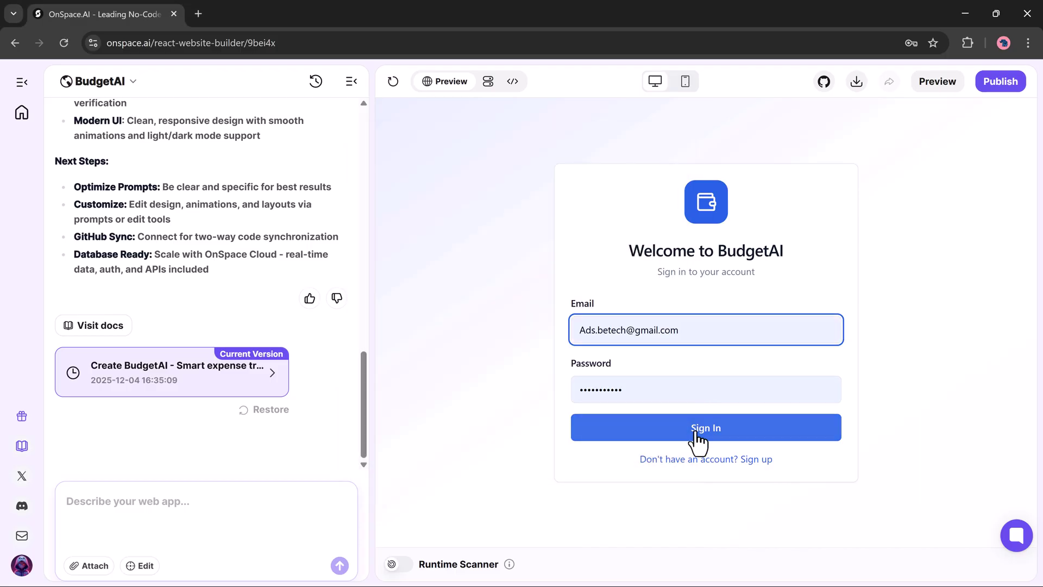
pyautogui.click(695, 430)
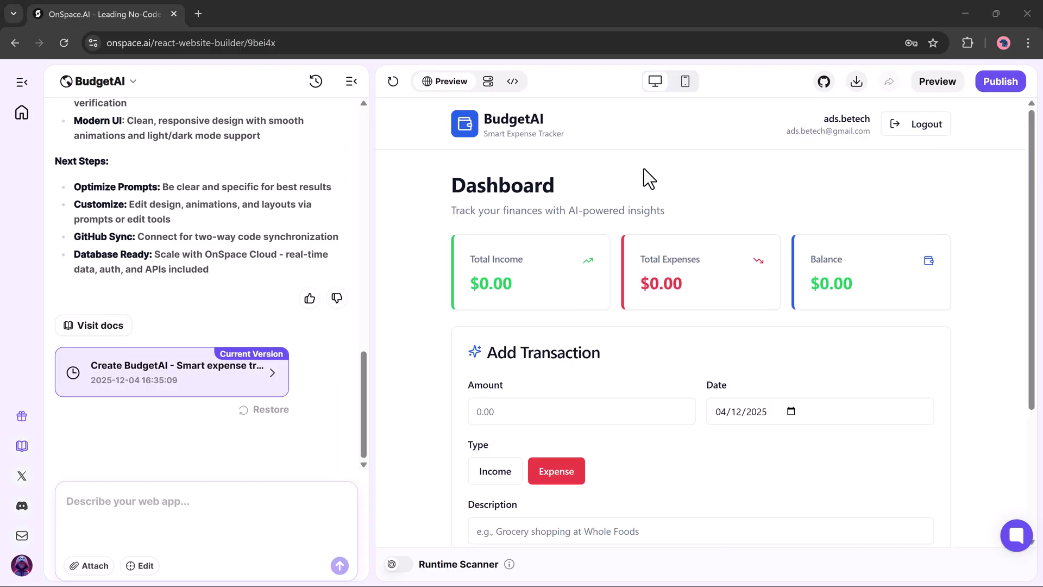
# - Test the date field and Income/Expense toggles, switch to phone layout, and open publishing options
pyautogui.scroll(-1, 646, 173)
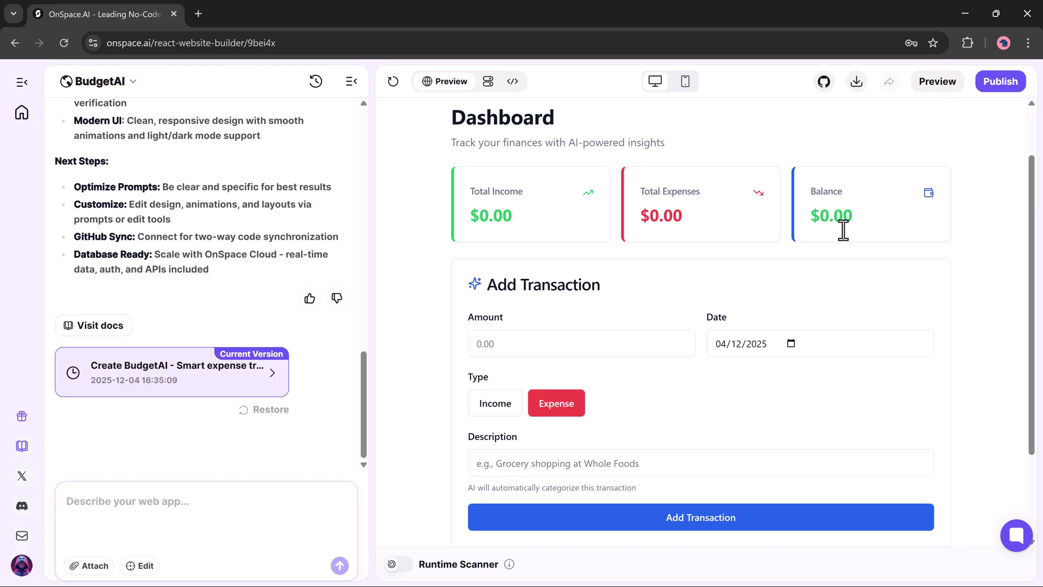
pyautogui.scroll(-2, 724, 318)
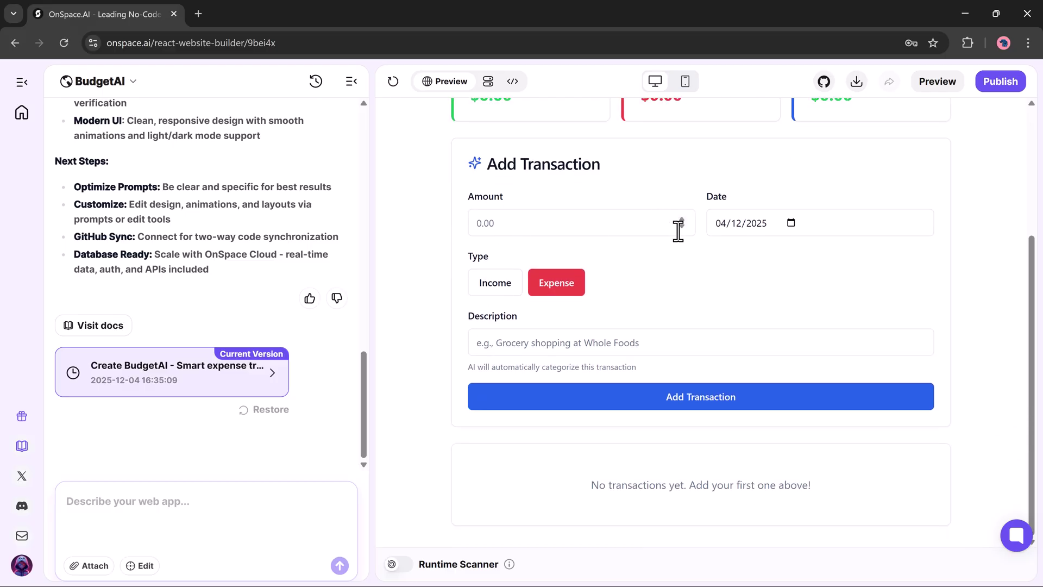
pyautogui.click(866, 238)
pyautogui.click(693, 282)
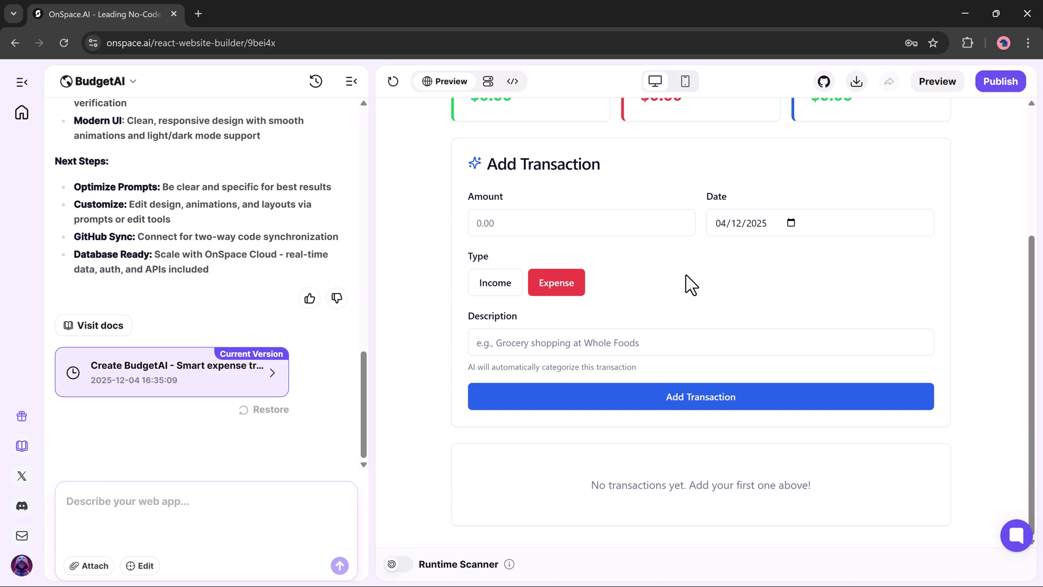
pyautogui.click(507, 294)
pyautogui.click(554, 299)
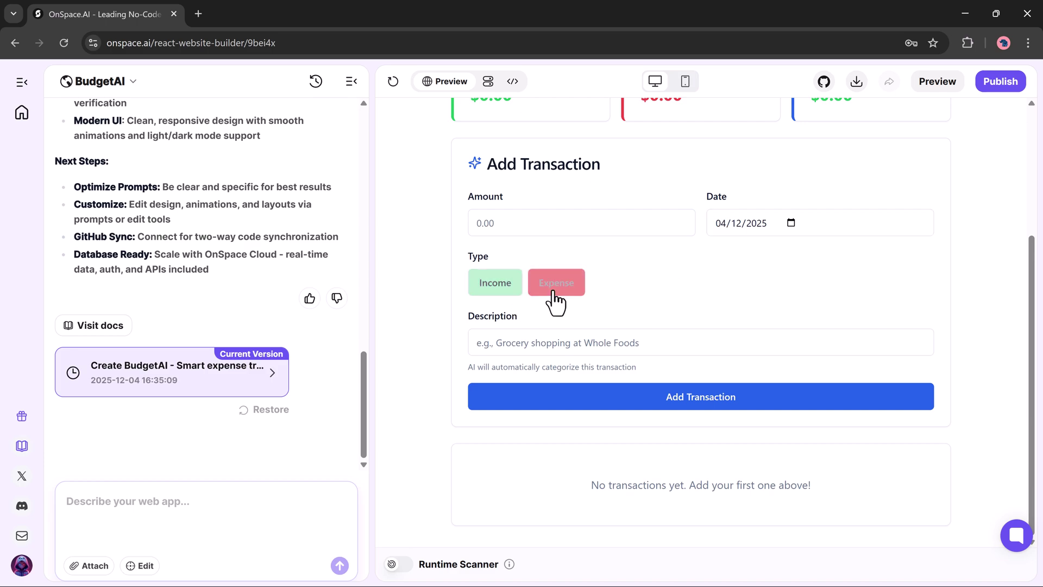
pyautogui.click(542, 343)
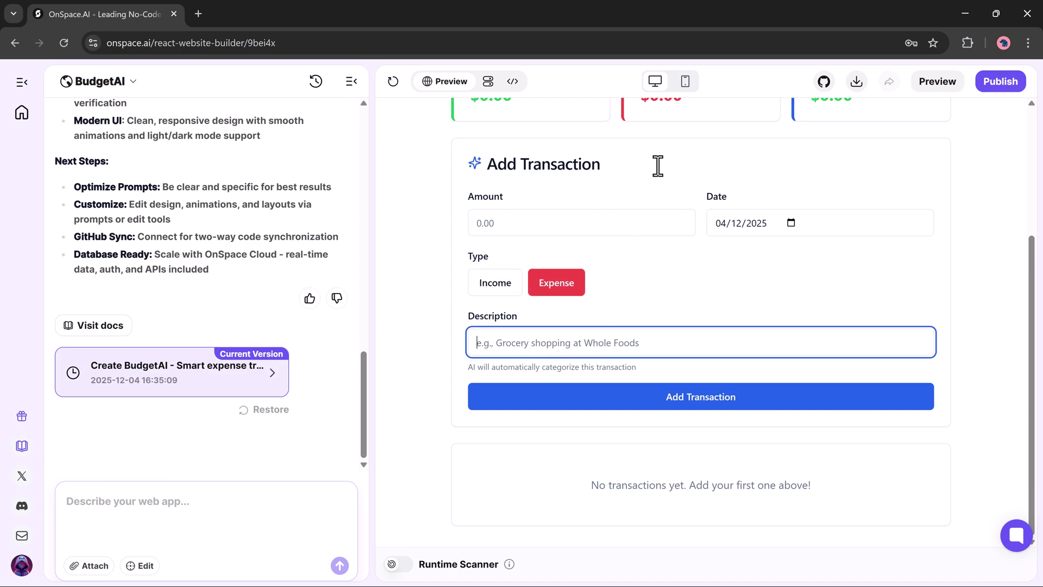
pyautogui.click(685, 83)
pyautogui.click(1000, 81)
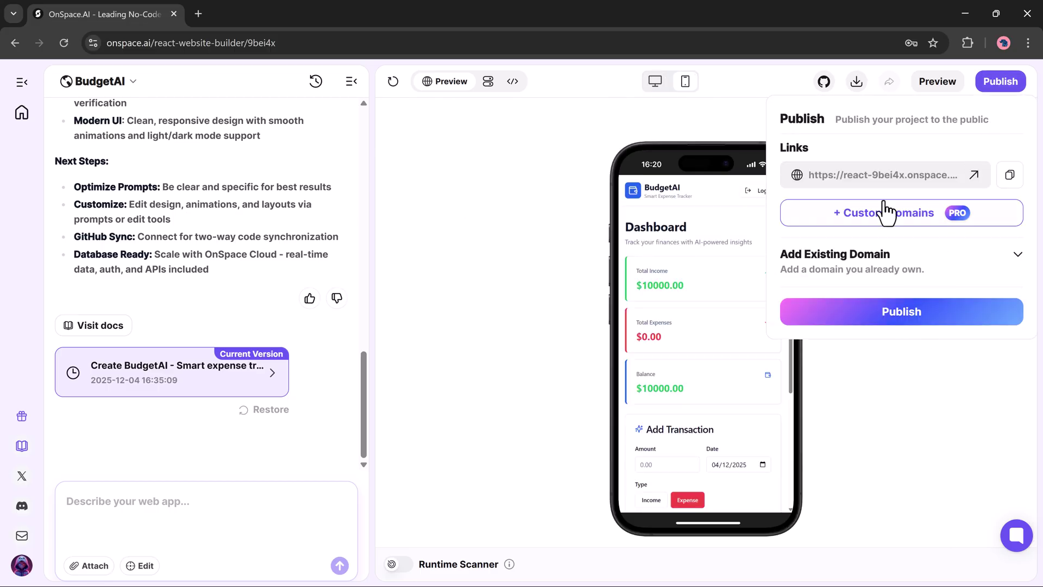
# - Publish the BudgetAI app, then return to TravelMate and dismiss the app store publishing options
pyautogui.click(893, 320)
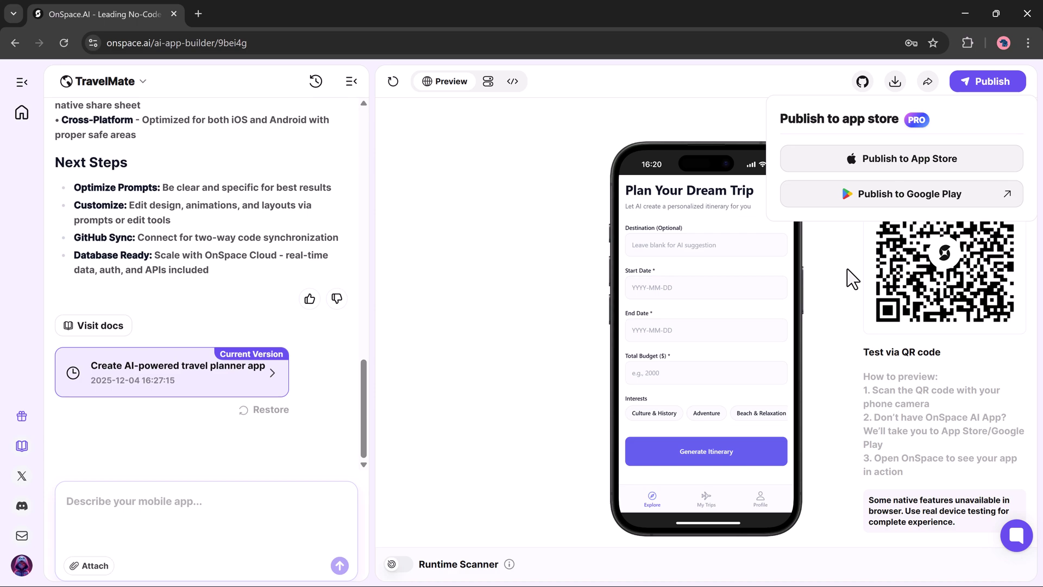
pyautogui.click(852, 279)
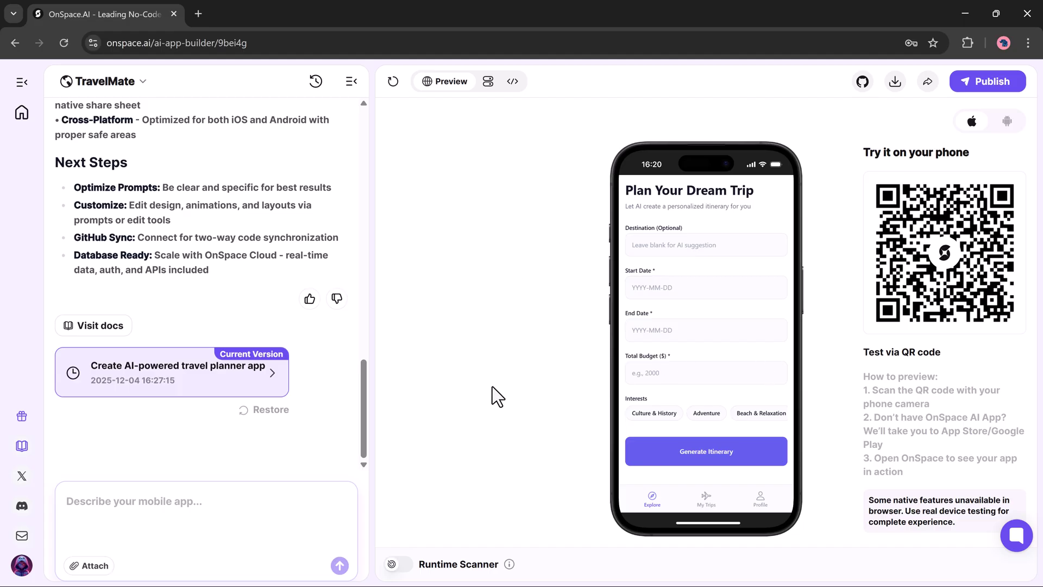
# - Ask the AI to add Basic (Free), Premium ($9.99/month) and Pro payment plans at the bottom
pyautogui.click(208, 496)
pyautogui.write('Add a payment plan at the bottom, with a Basic Plan (Free), a Premium Plan ($9.99/month), and a Pro Plan ($19.99/month). When someone clicks on Subscribe, it should take them to Stripe or PayPal for payment.')
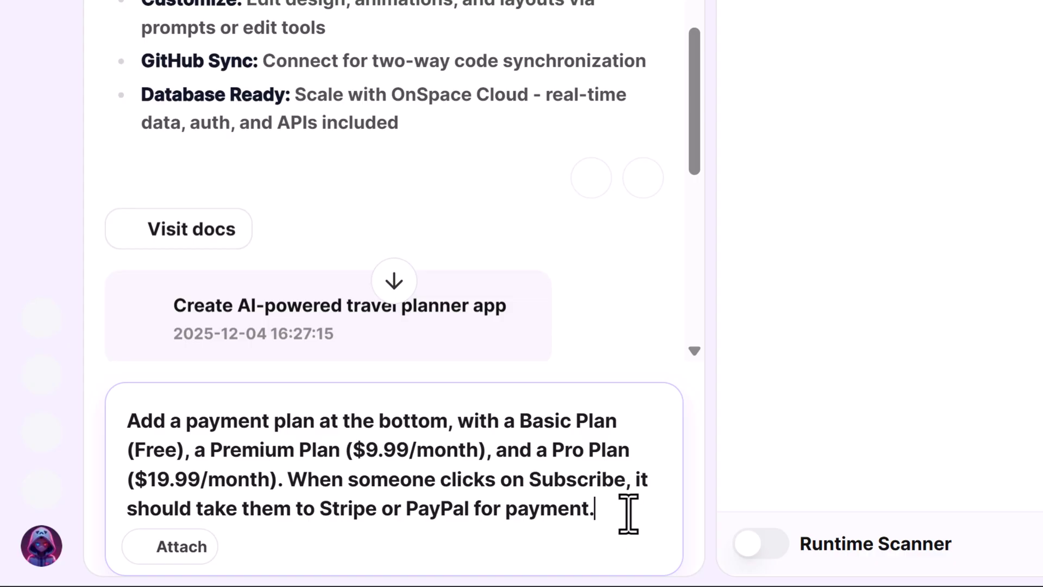
pyautogui.press('Return')
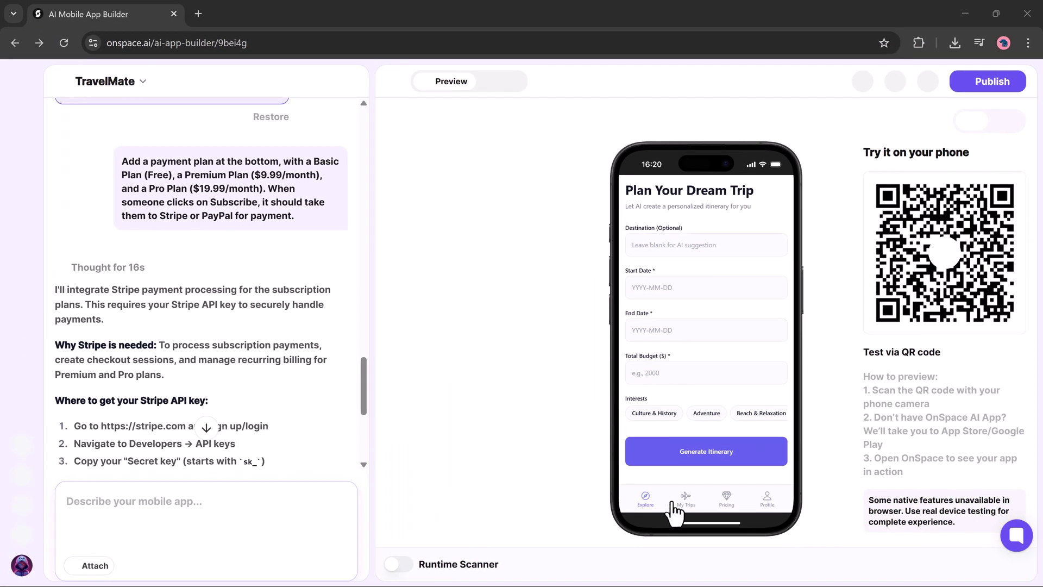
# - Open TravelMate's Pricing screen and review the Free, Premium $9.99 and Pro $19.99 plan cards
pyautogui.click(726, 496)
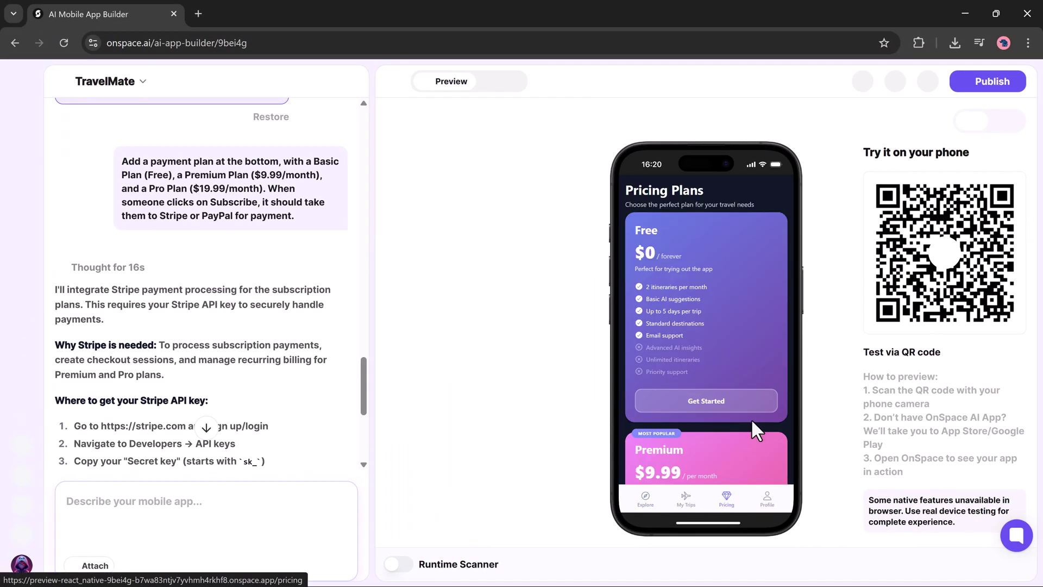
pyautogui.scroll(-2, 721, 266)
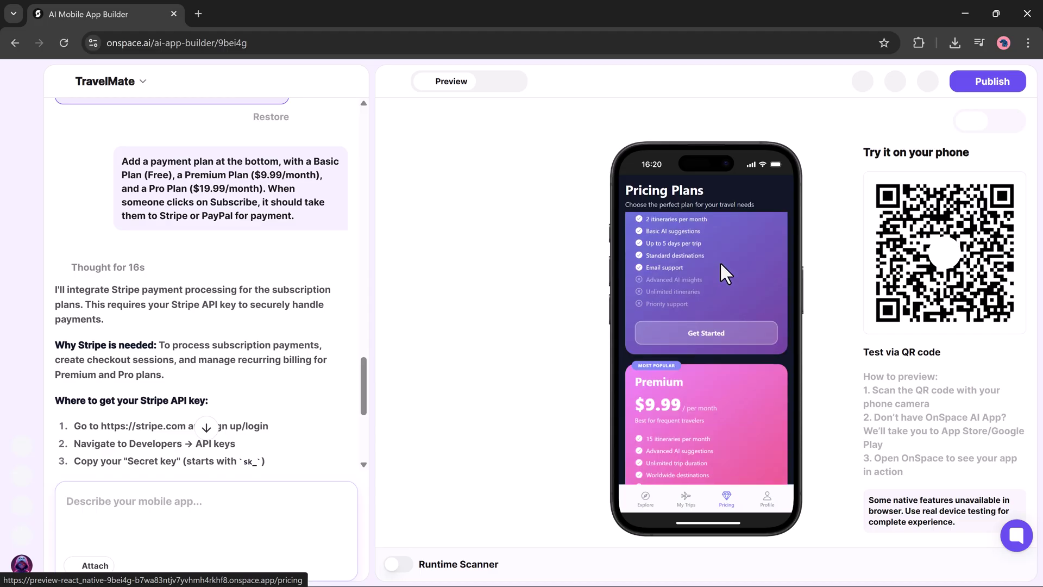
pyautogui.scroll(-2, 726, 283)
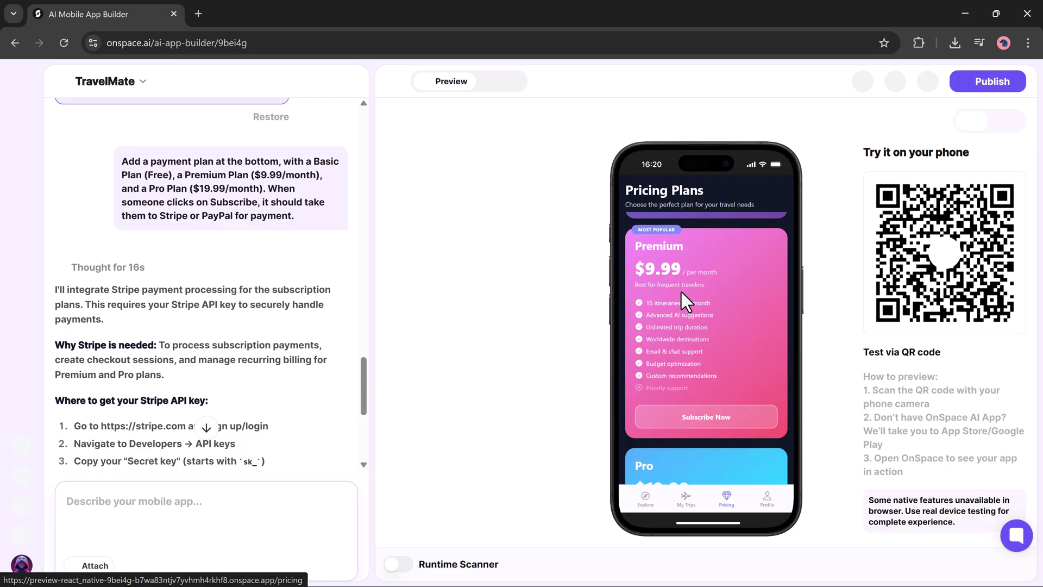
pyautogui.scroll(-3, 682, 291)
pyautogui.scroll(-2, 683, 296)
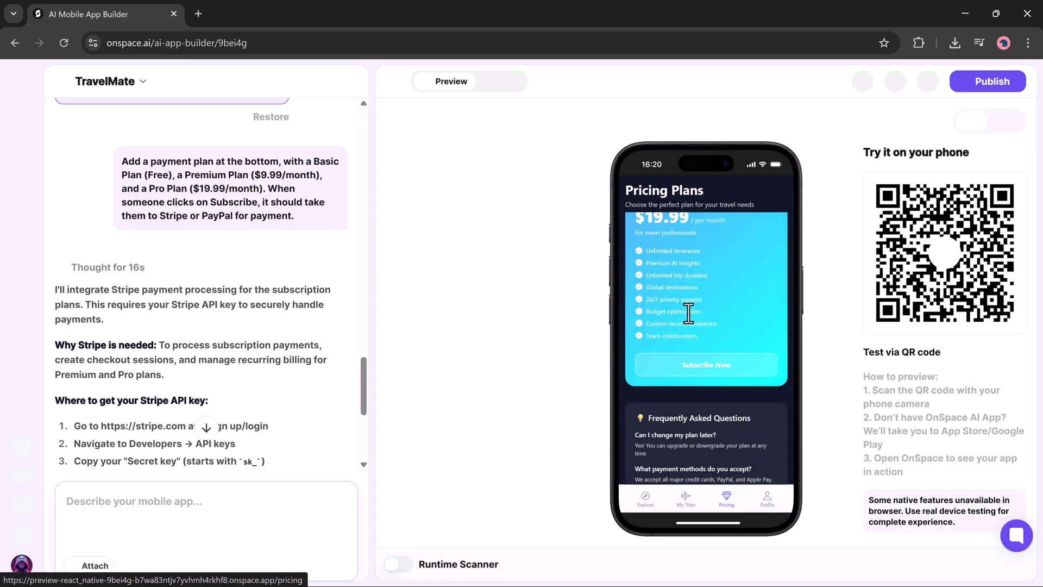
pyautogui.scroll(2, 689, 316)
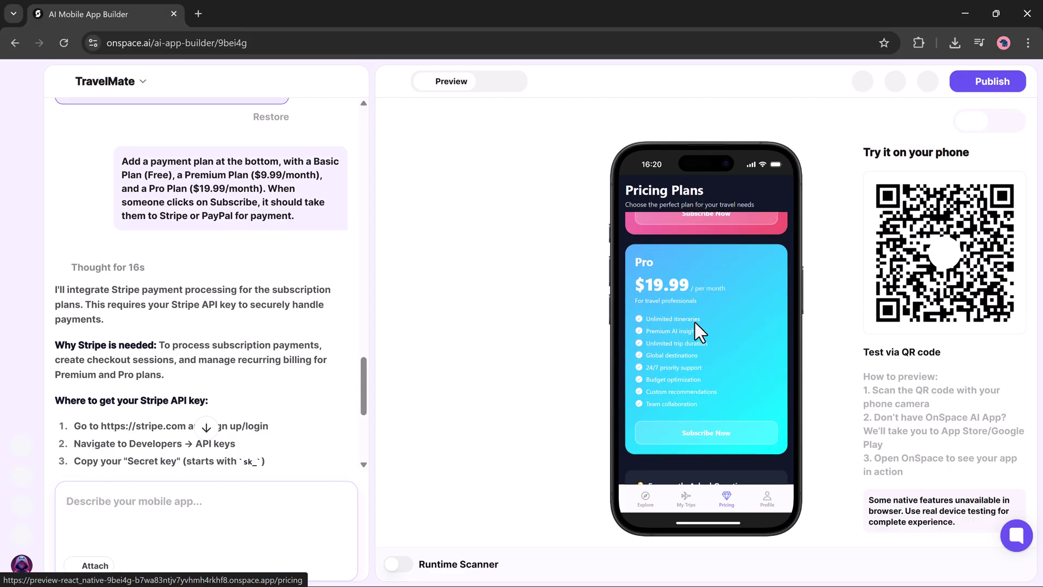
pyautogui.scroll(3, 696, 322)
pyautogui.scroll(3, 696, 322)
pyautogui.scroll(3, 695, 322)
pyautogui.scroll(1, 695, 323)
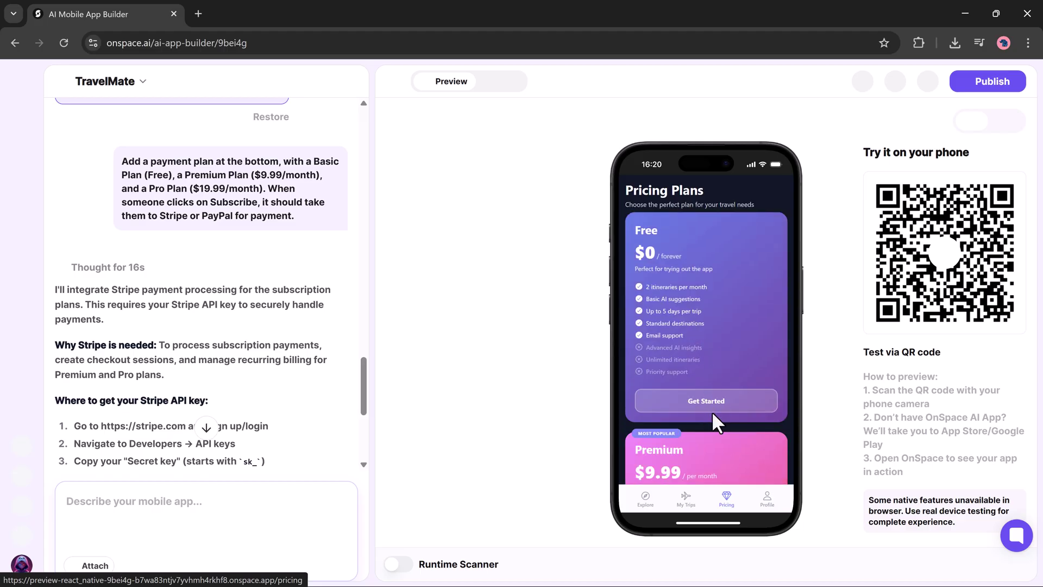
pyautogui.scroll(-3, 712, 411)
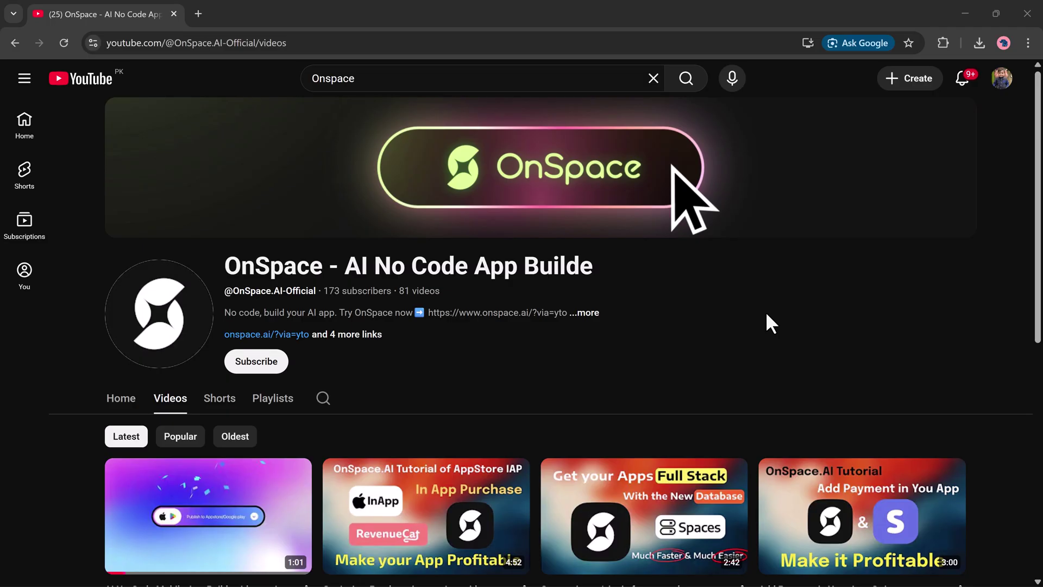
pyautogui.scroll(-3, 766, 314)
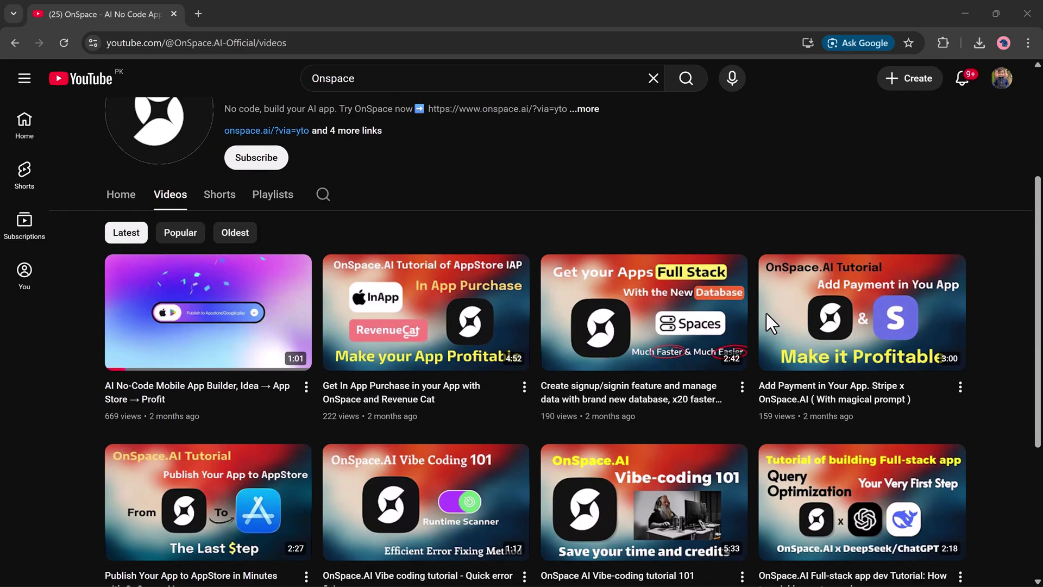
pyautogui.scroll(-5, 767, 315)
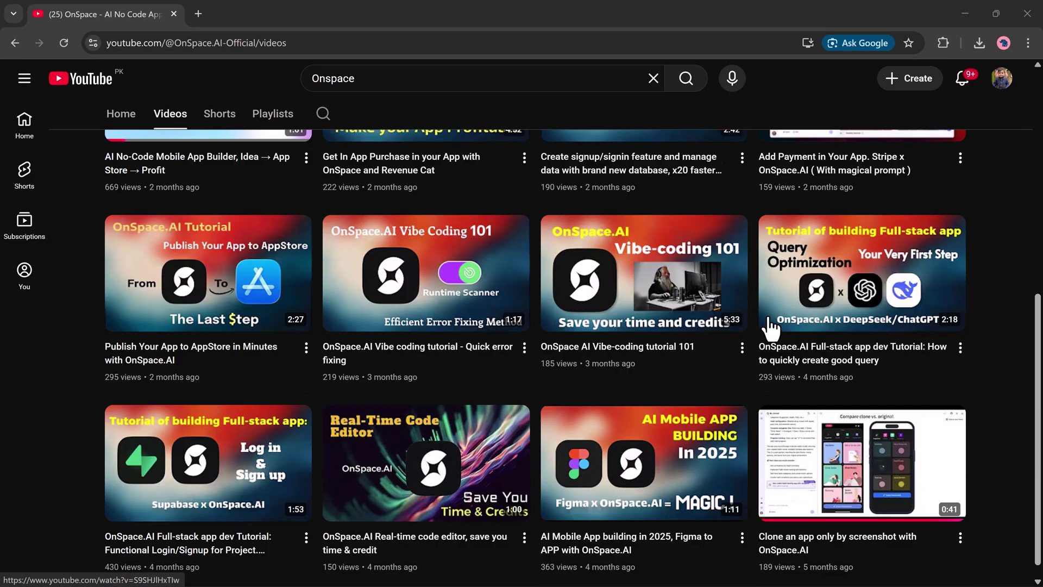
pyautogui.scroll(2, 769, 326)
pyautogui.scroll(2, 770, 326)
pyautogui.scroll(2, 769, 326)
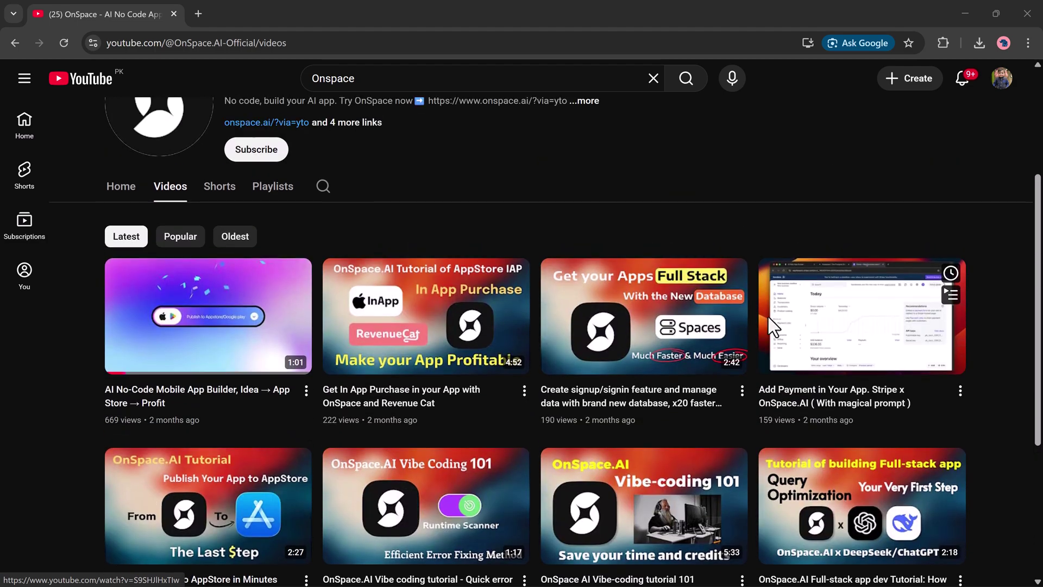
pyautogui.scroll(2, 770, 326)
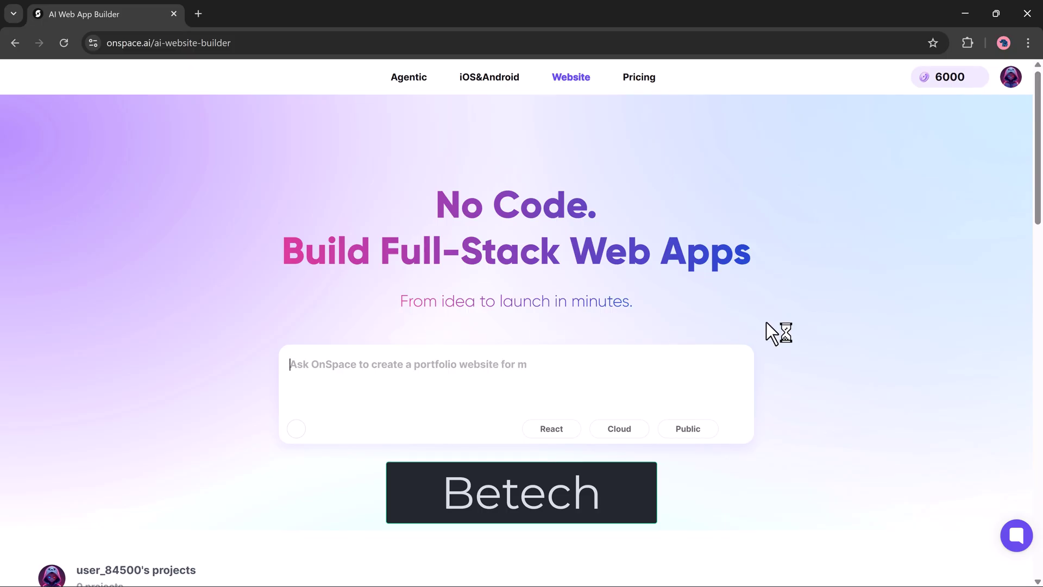
# - Scroll through the website builder's community showcase
pyautogui.scroll(-4, 767, 323)
pyautogui.scroll(-4, 766, 322)
pyautogui.scroll(-4, 766, 322)
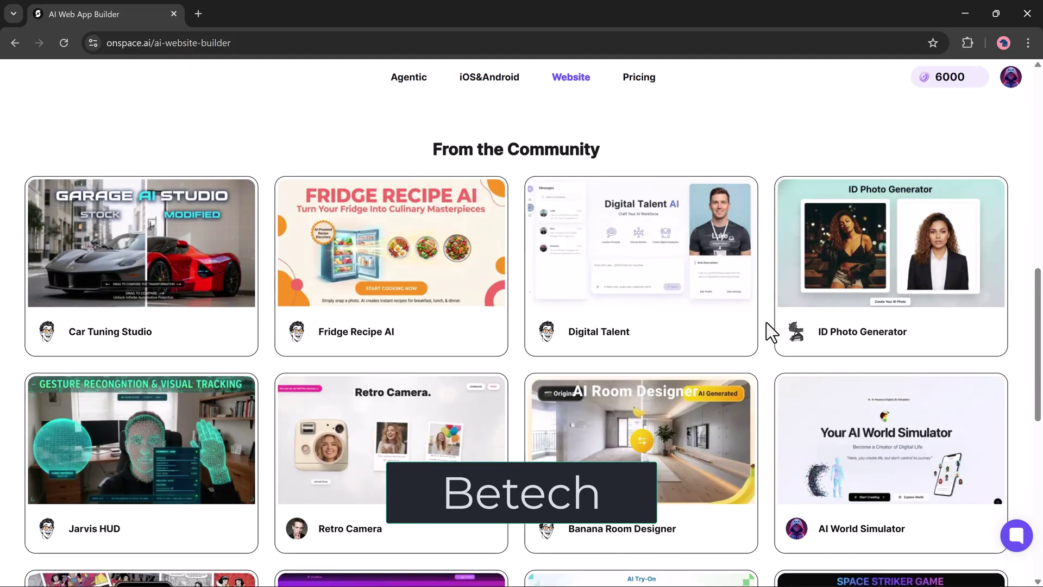
pyautogui.scroll(-4, 766, 322)
pyautogui.scroll(-1, 766, 322)
pyautogui.scroll(-3, 766, 321)
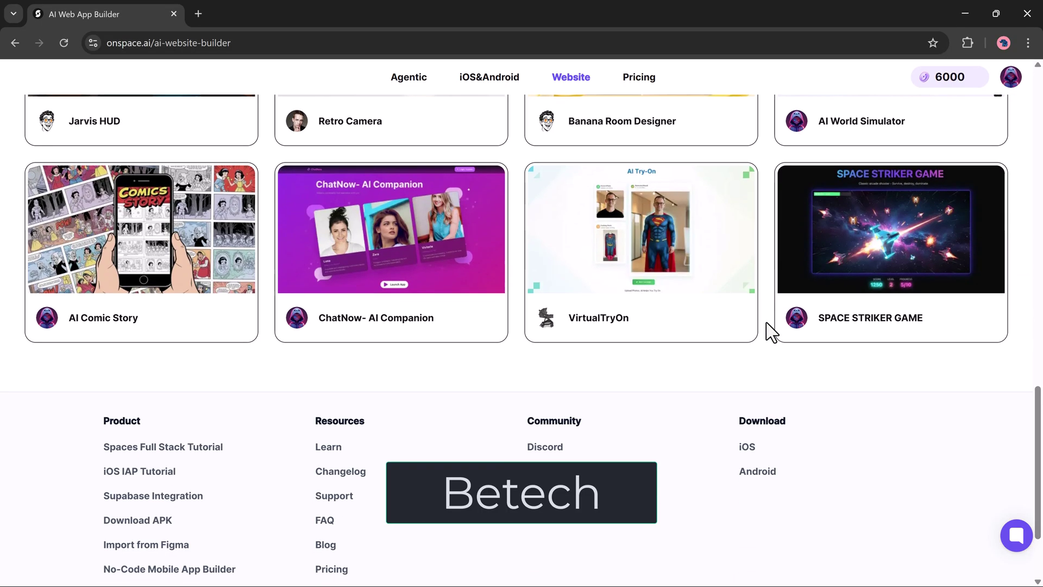
pyautogui.scroll(2, 766, 321)
pyautogui.scroll(4, 766, 322)
pyautogui.scroll(7, 766, 321)
pyautogui.scroll(5, 766, 321)
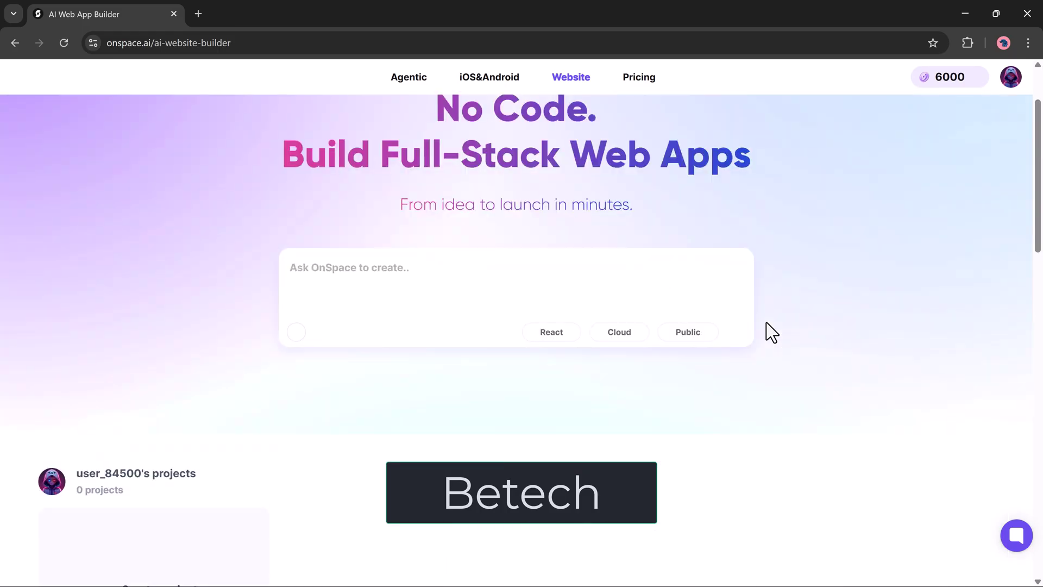
pyautogui.scroll(2, 766, 322)
# - Open the Agentic App Builder page and scroll through its examples
pyautogui.click(413, 84)
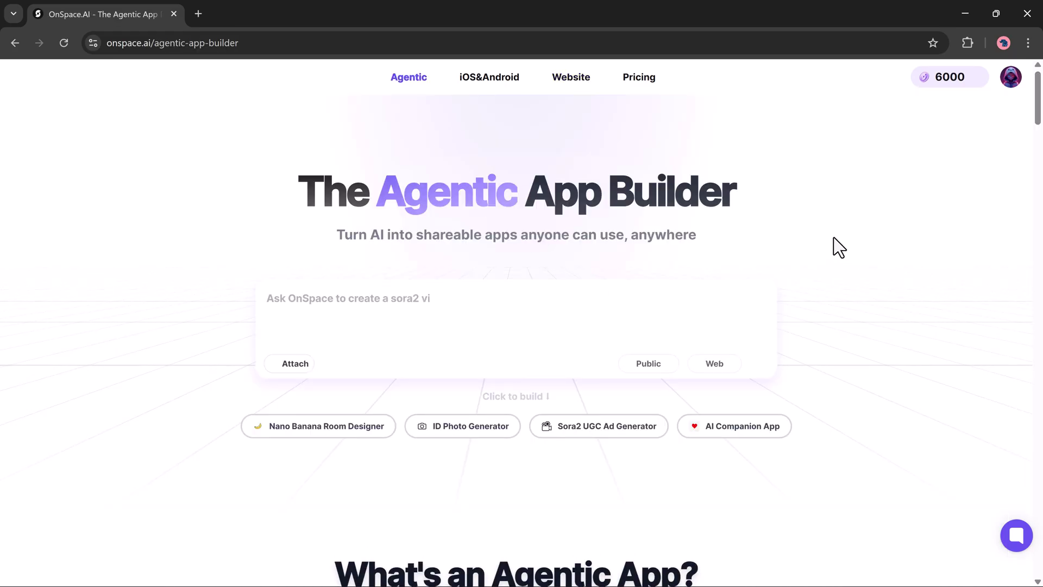
pyautogui.scroll(-3, 835, 244)
pyautogui.scroll(-4, 840, 247)
pyautogui.scroll(-1, 839, 245)
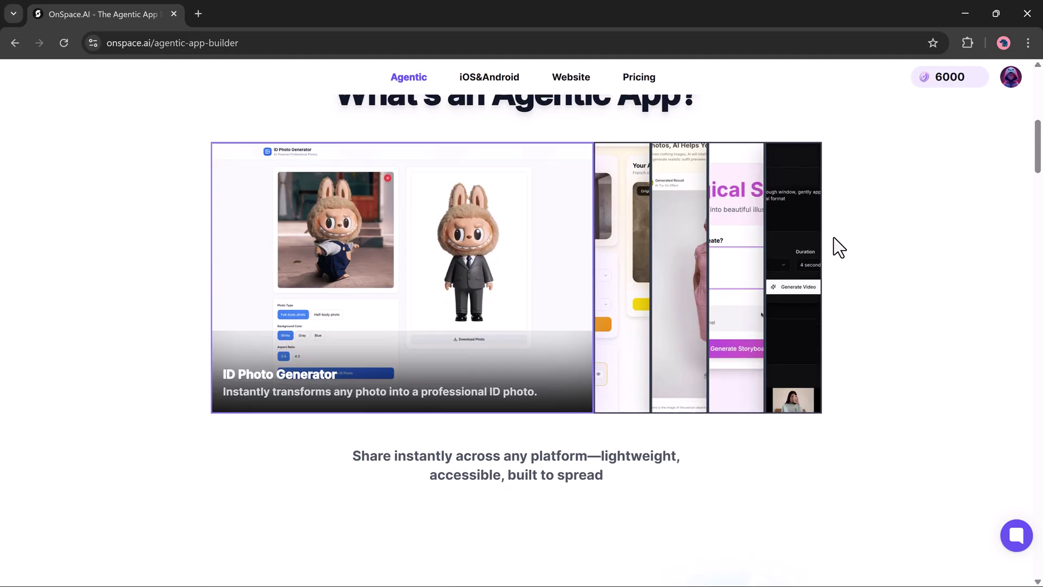